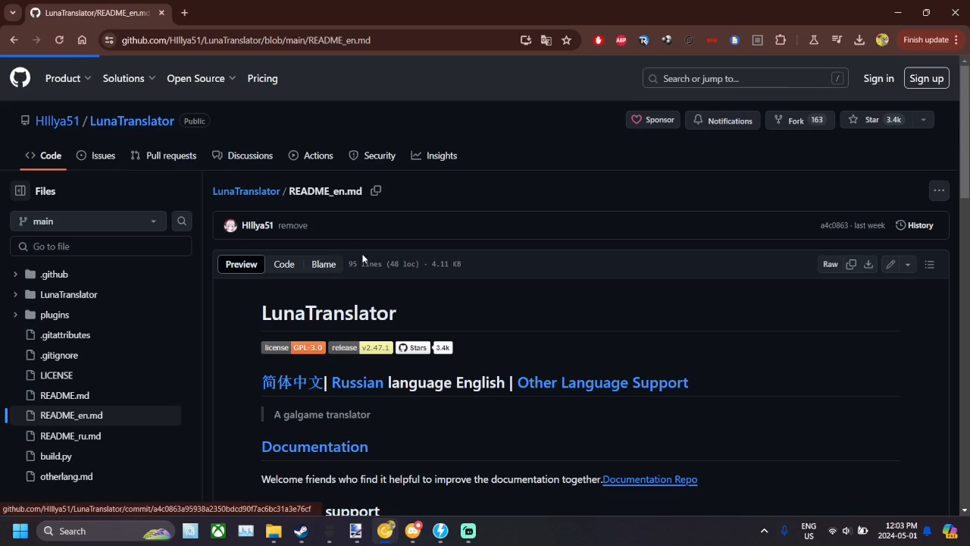
- Read through the LunaTranslator README's sections on text sources, translators, speech synthesis, translation optimization and Japanese language learning
scroll(363, 255, down, 3)
scroll(363, 255, down, 6)
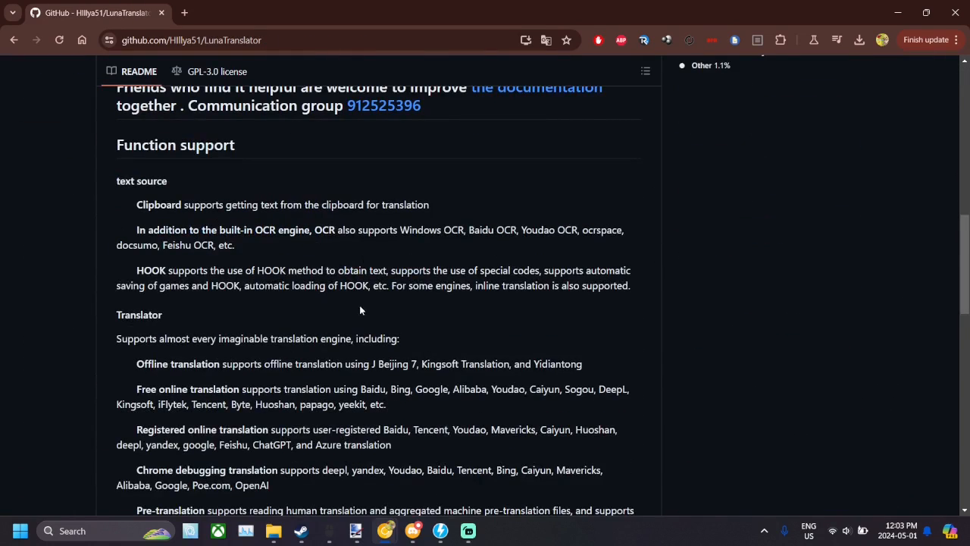
scroll(363, 305, down, 1)
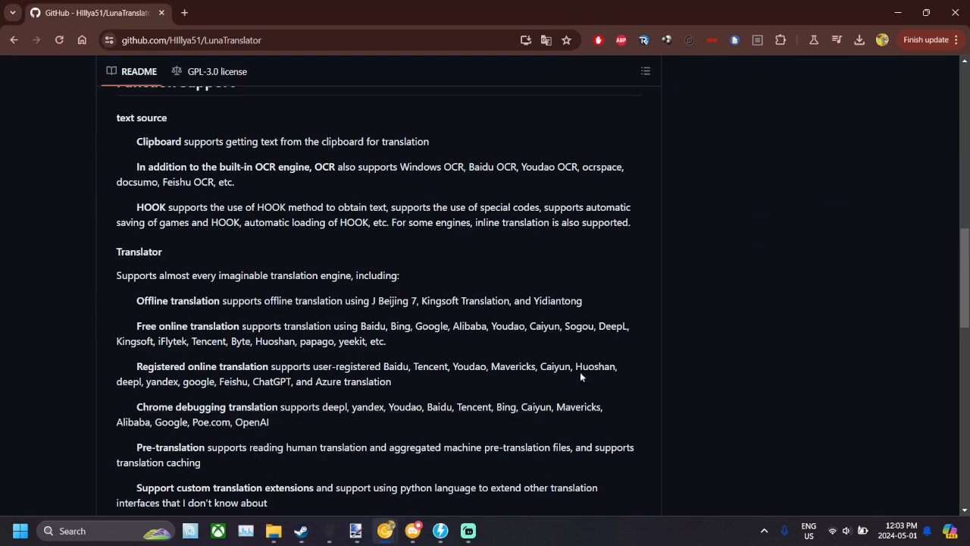
double_click(468, 200)
scroll(400, 200, down, 2)
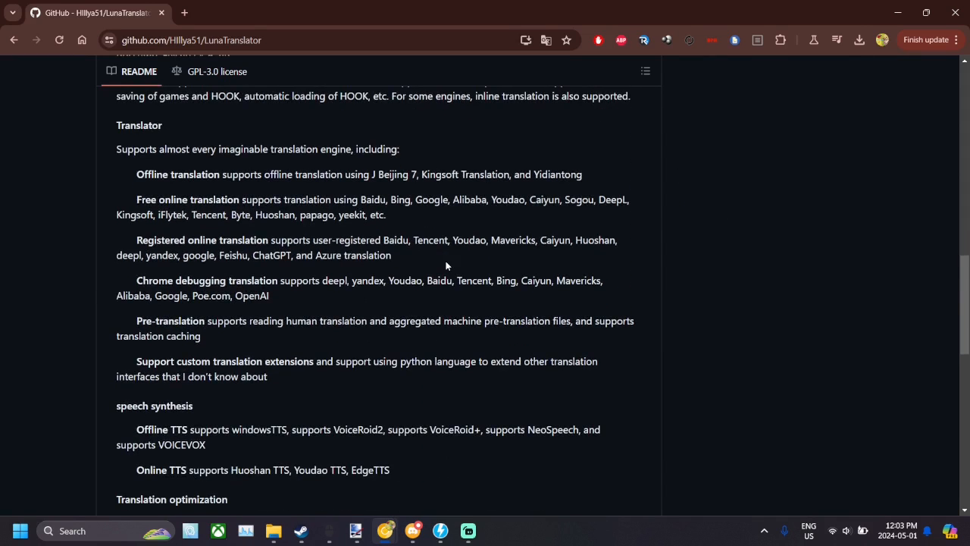
scroll(446, 266, down, 1)
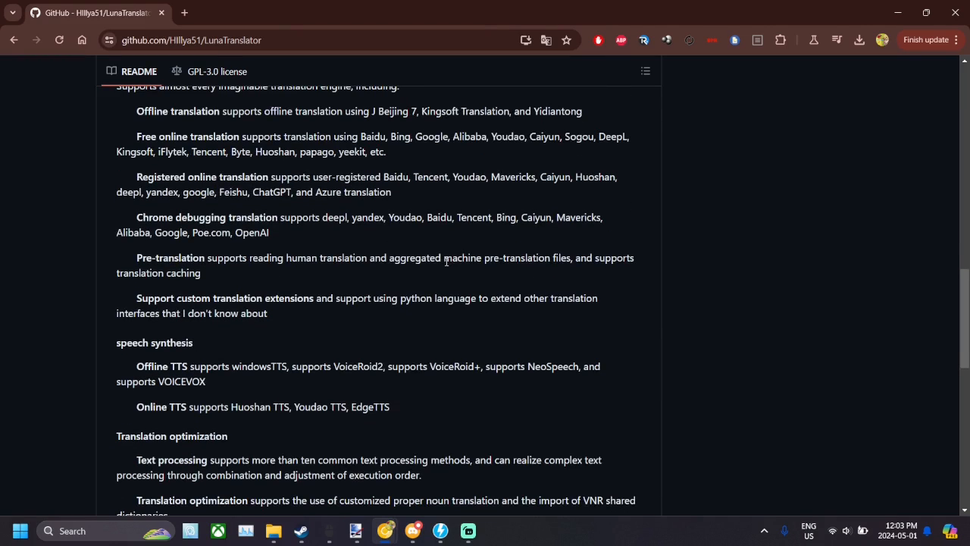
scroll(446, 261, down, 4)
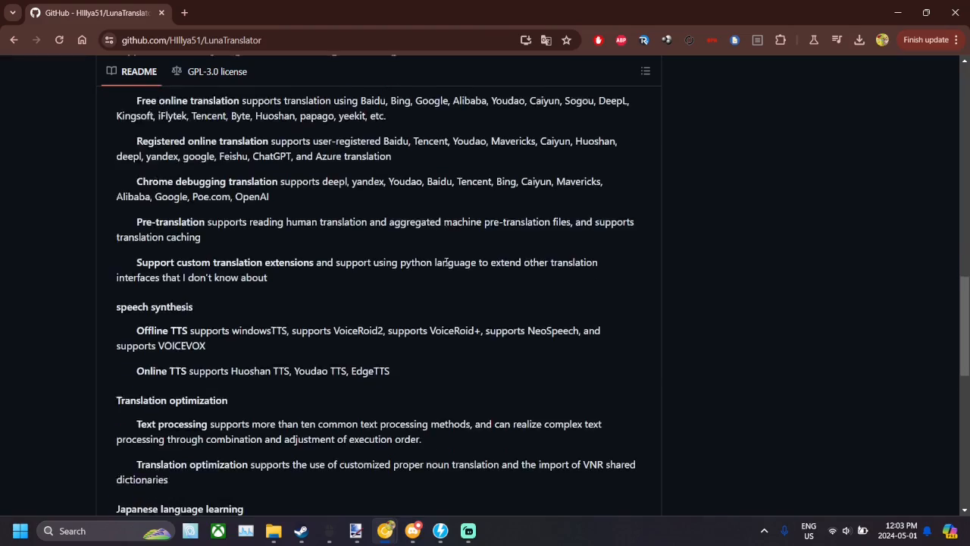
scroll(446, 266, down, 6)
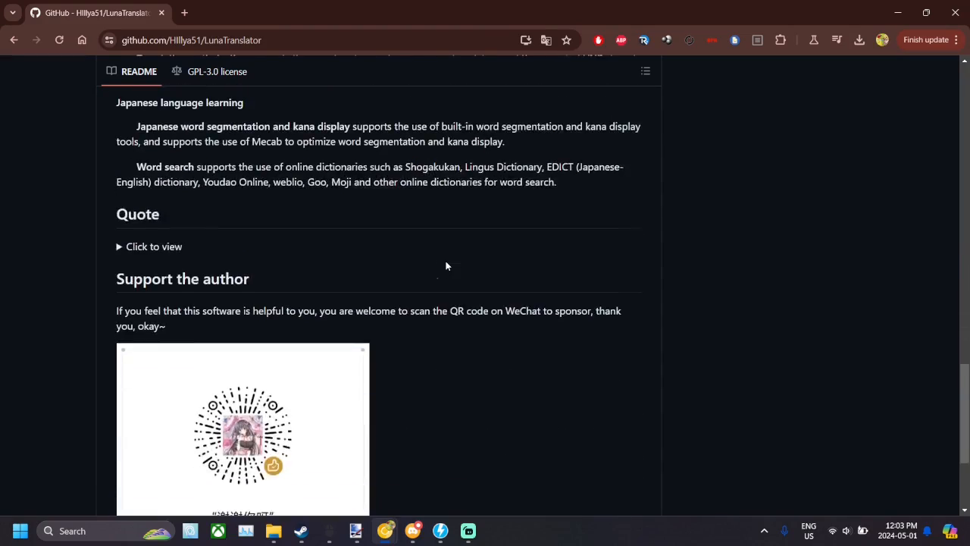
scroll(446, 265, up, 13)
scroll(447, 265, up, 4)
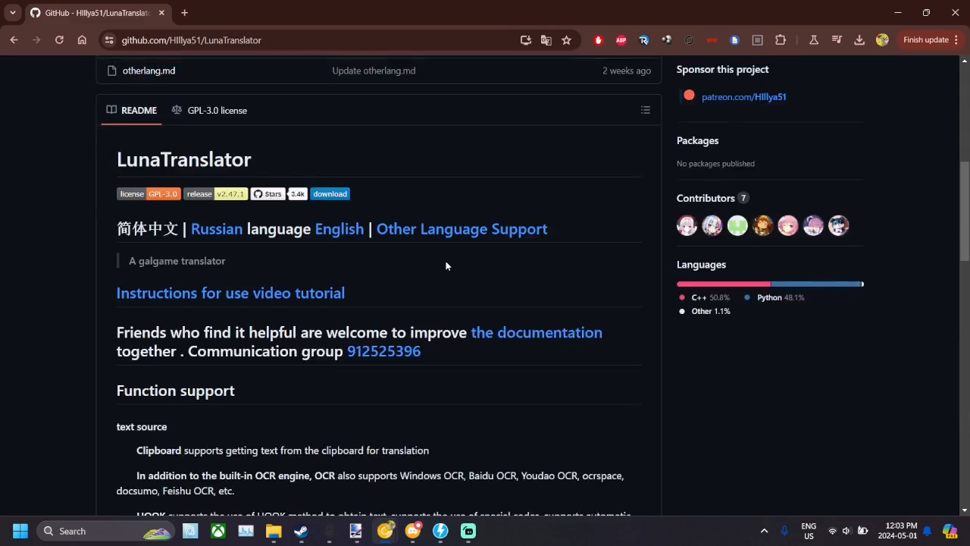
scroll(446, 265, down, 5)
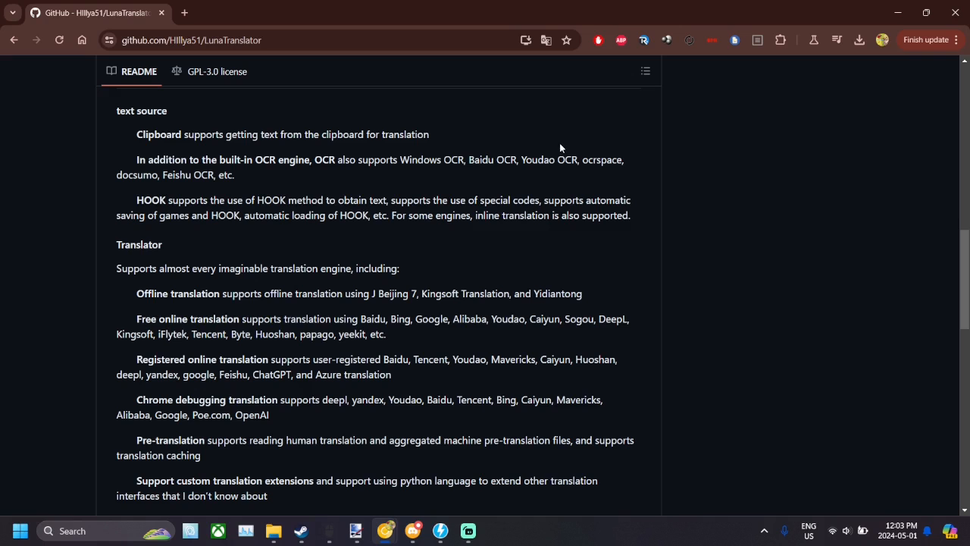
- Switch to File Explorer's LunaTranslator window, narrow its navigation pane and go up to the LunaTranslator folder directly under Downloads
click(896, 8)
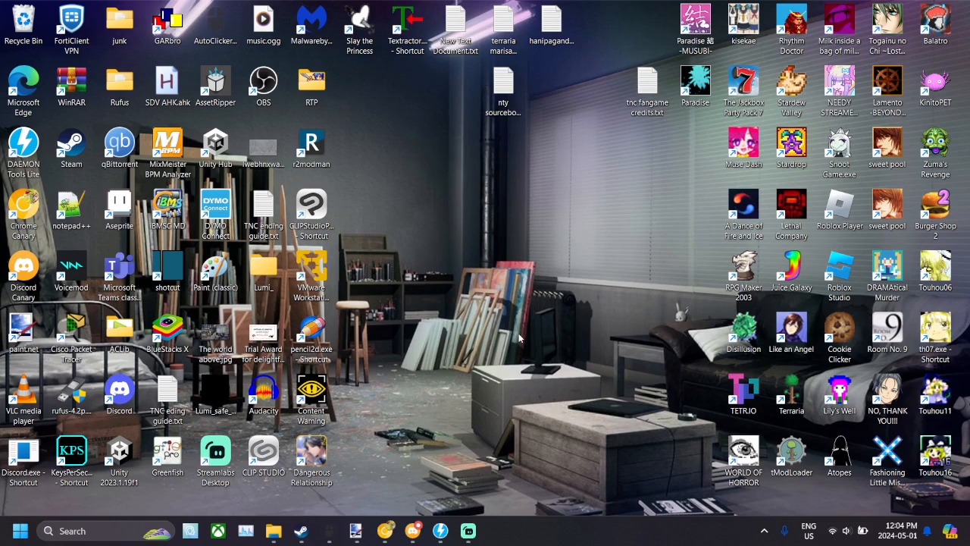
mouse_move(275, 530)
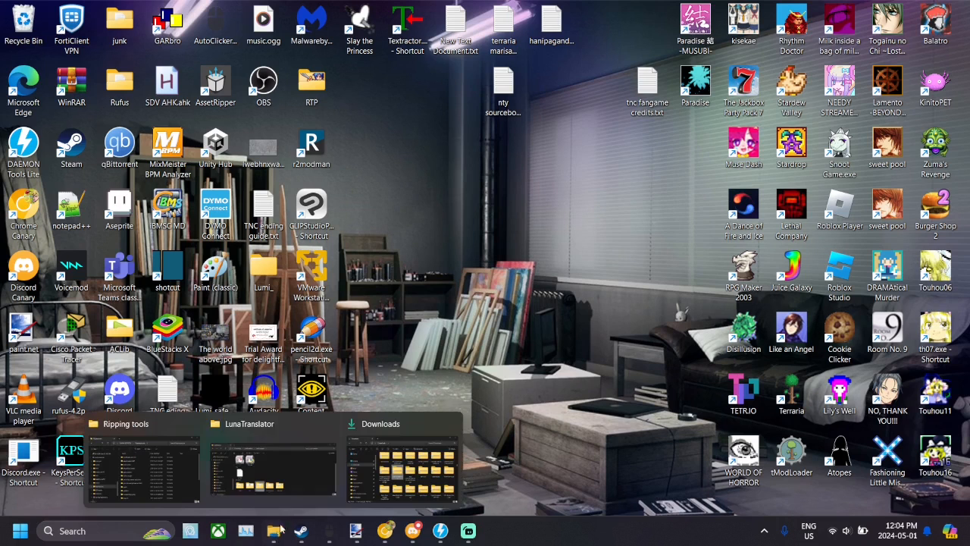
click(272, 464)
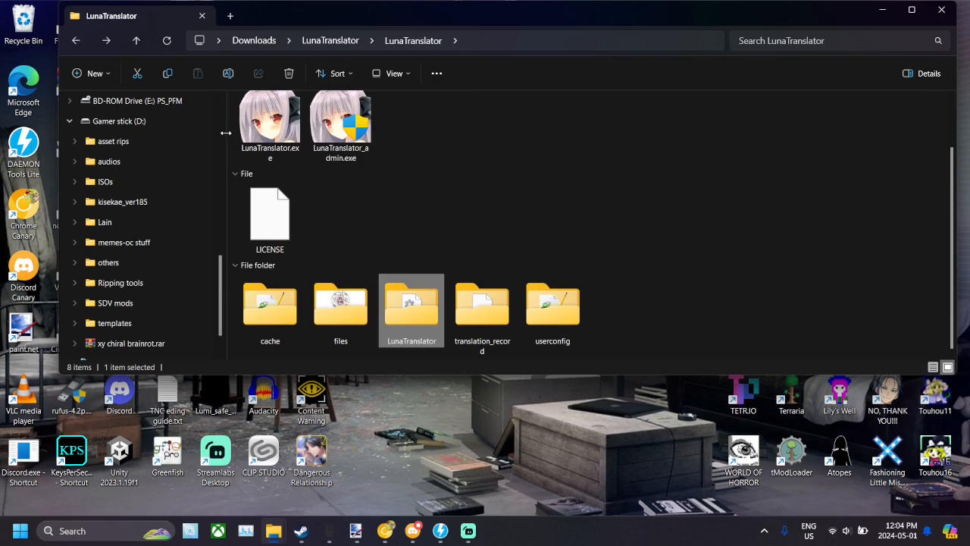
drag(226, 133, 39, 155)
scroll(540, 152, up, 1)
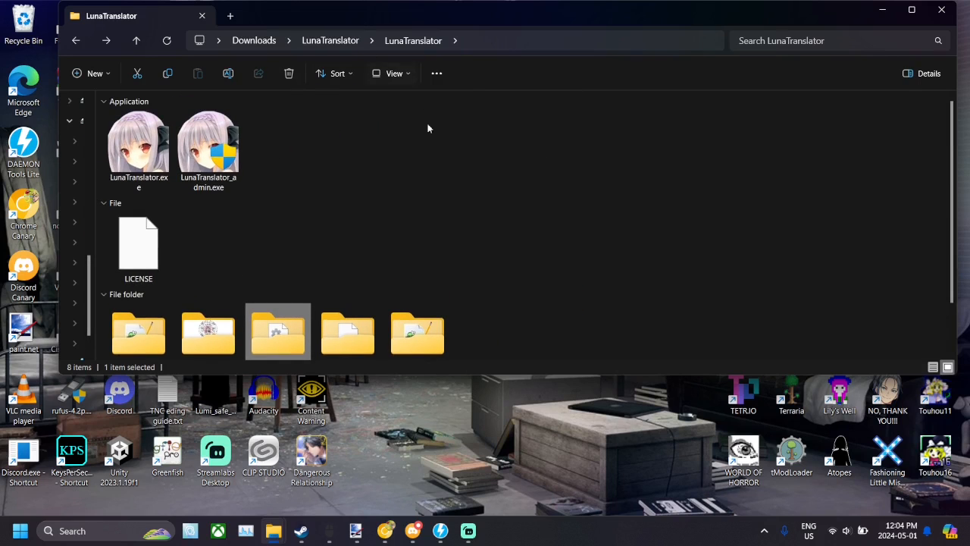
click(342, 43)
- Switch to the browser and view the downloadable assets of LunaTranslator's v2.48.0 release
mouse_move(386, 535)
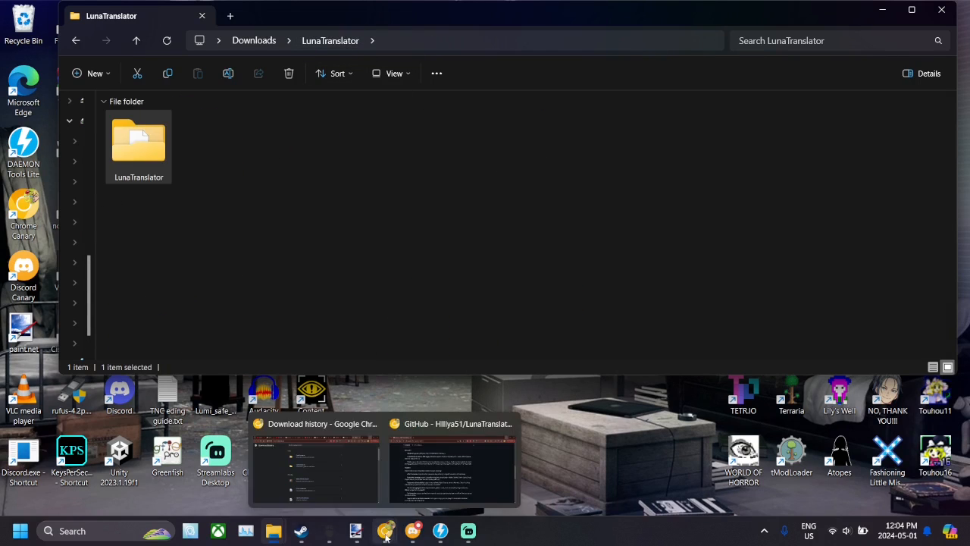
click(425, 447)
scroll(433, 296, up, 10)
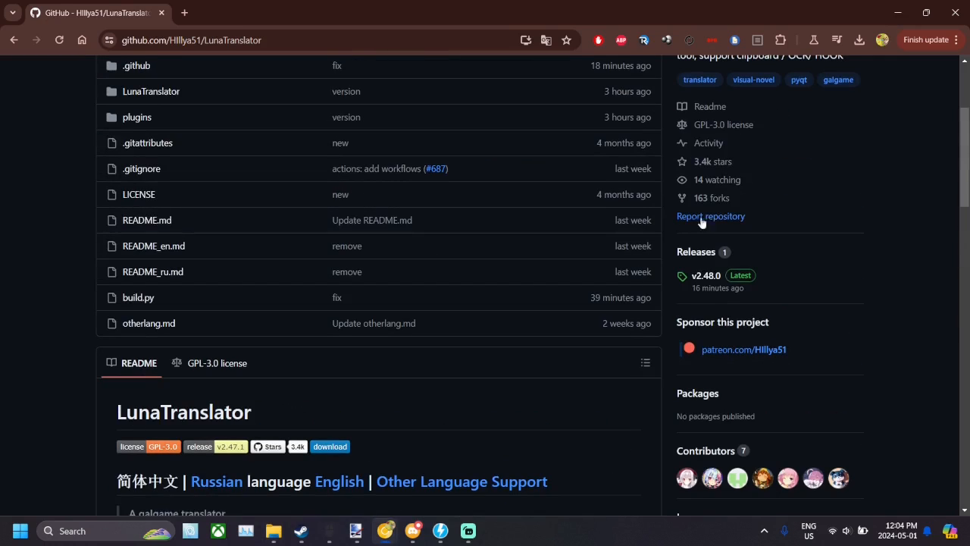
click(705, 276)
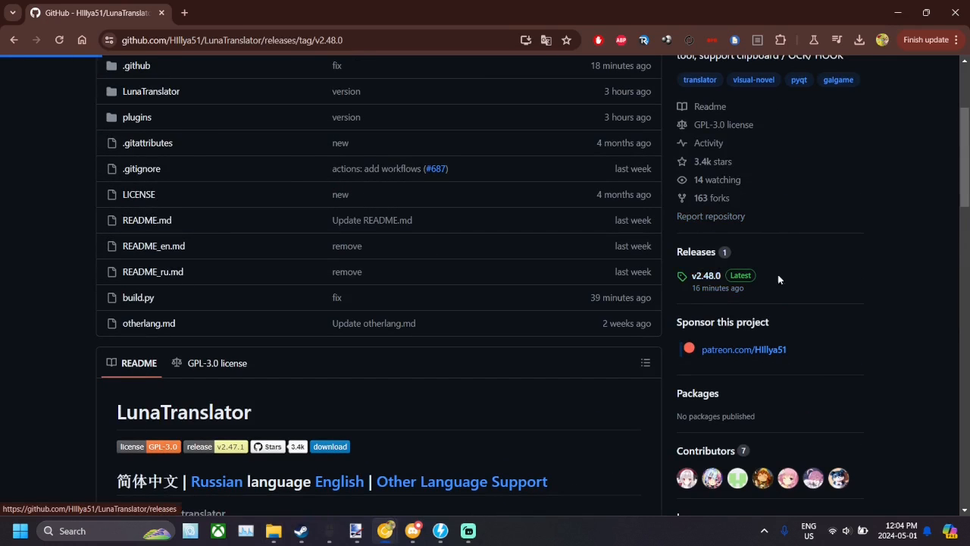
scroll(430, 276, down, 2)
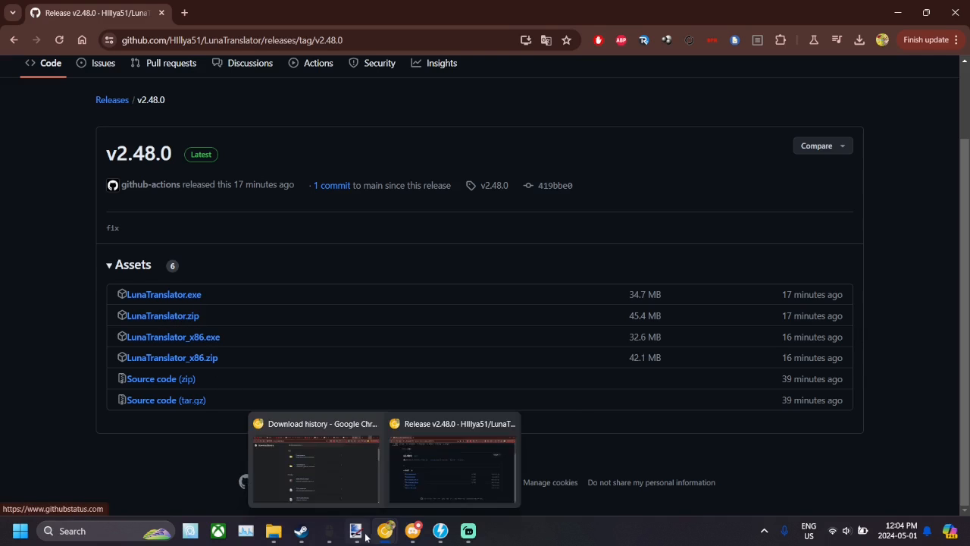
click(900, 11)
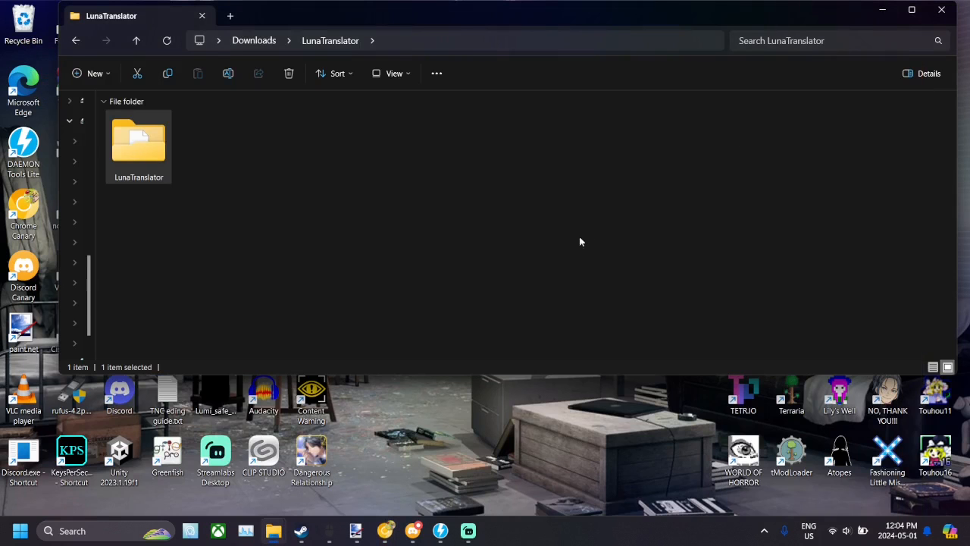
- Look through the extracted LunaTranslator folder and its LunaTranslator subfolder, then launch LunaTranslator.exe from the extracted folder
double_click(138, 144)
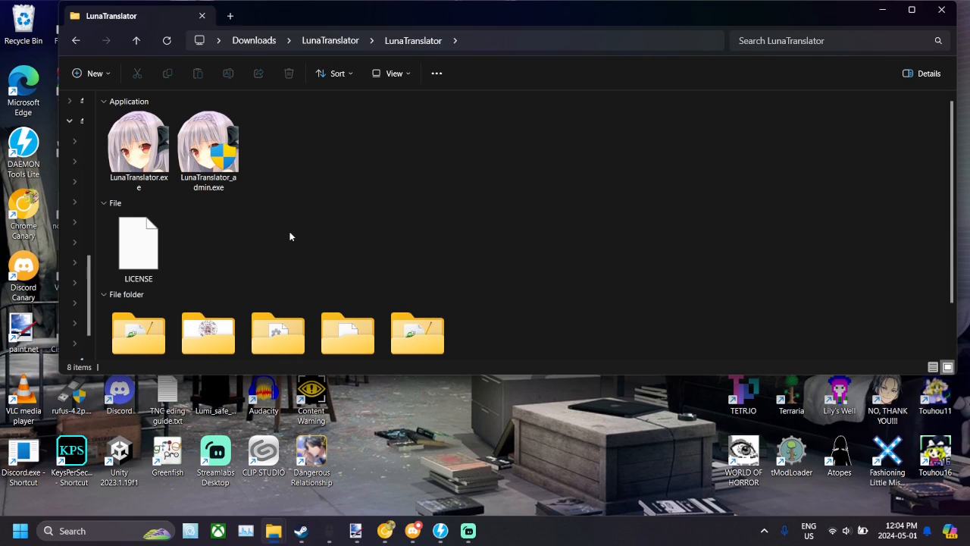
scroll(290, 236, down, 1)
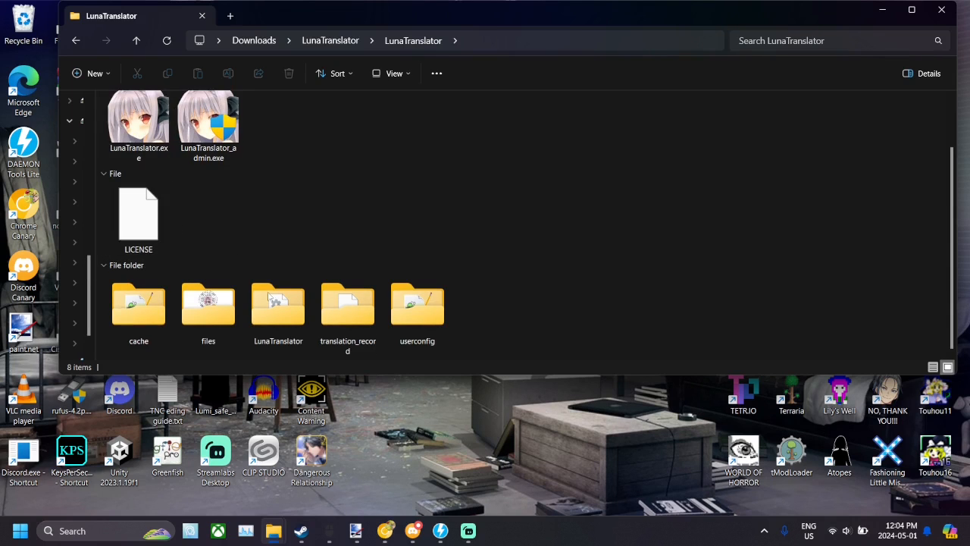
double_click(279, 311)
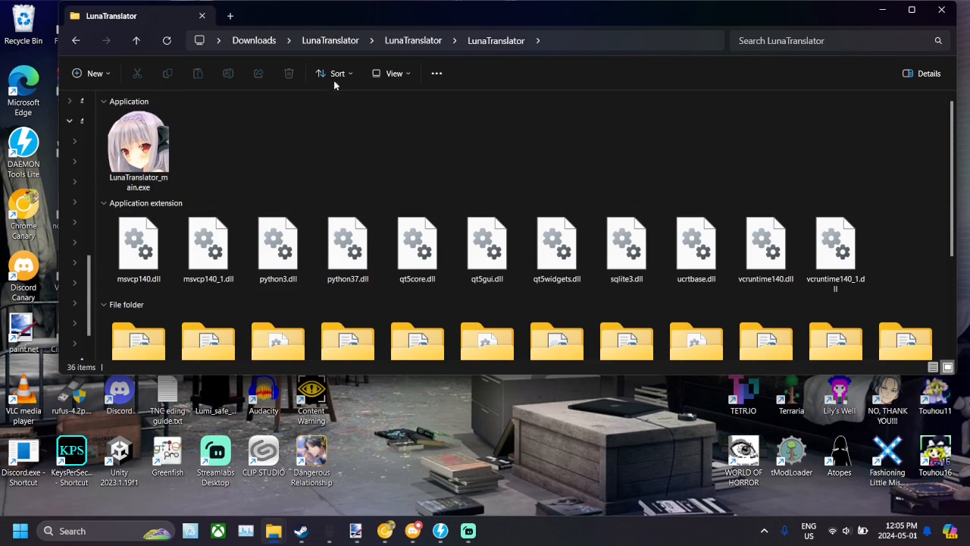
click(415, 42)
click(133, 163)
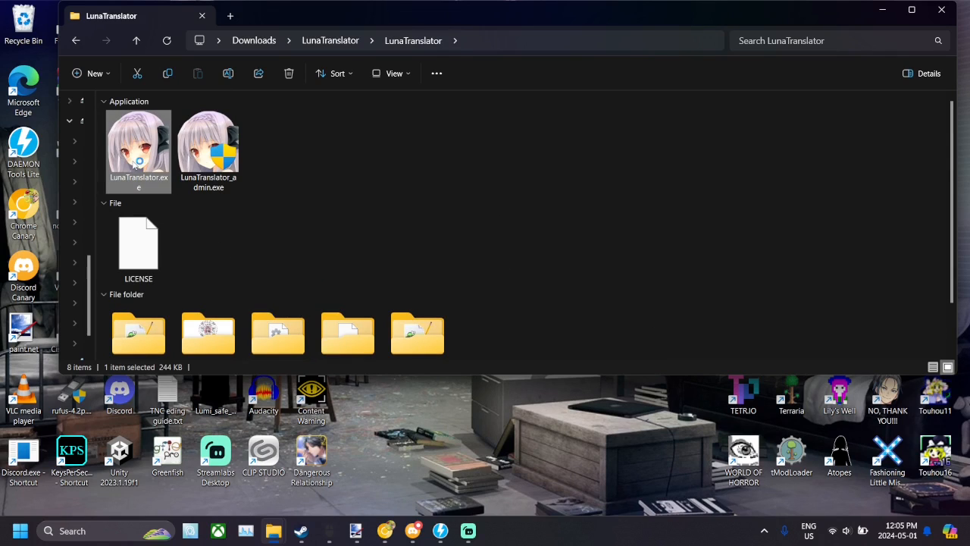
click(884, 12)
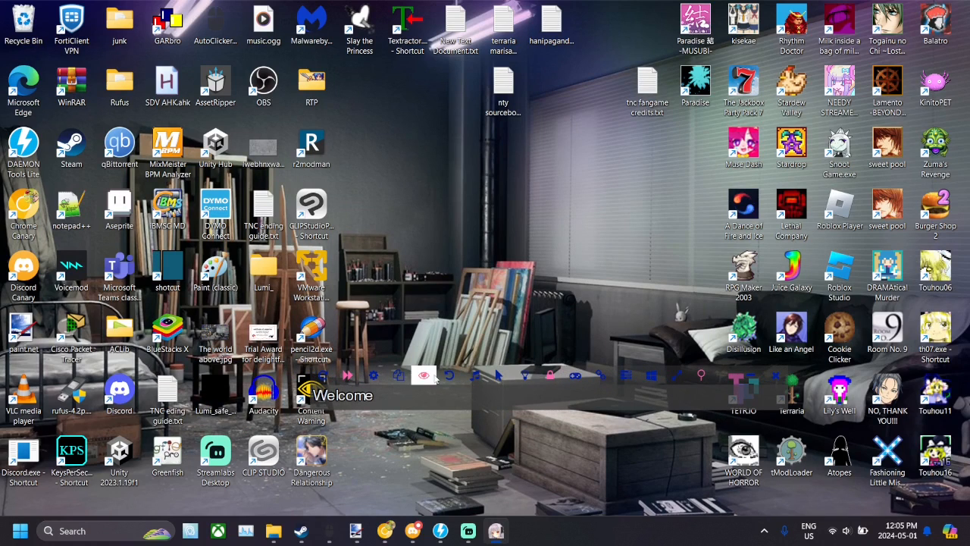
- Open the translator's settings window, narrow it and move it clear of the floating Welcome overlay
click(373, 376)
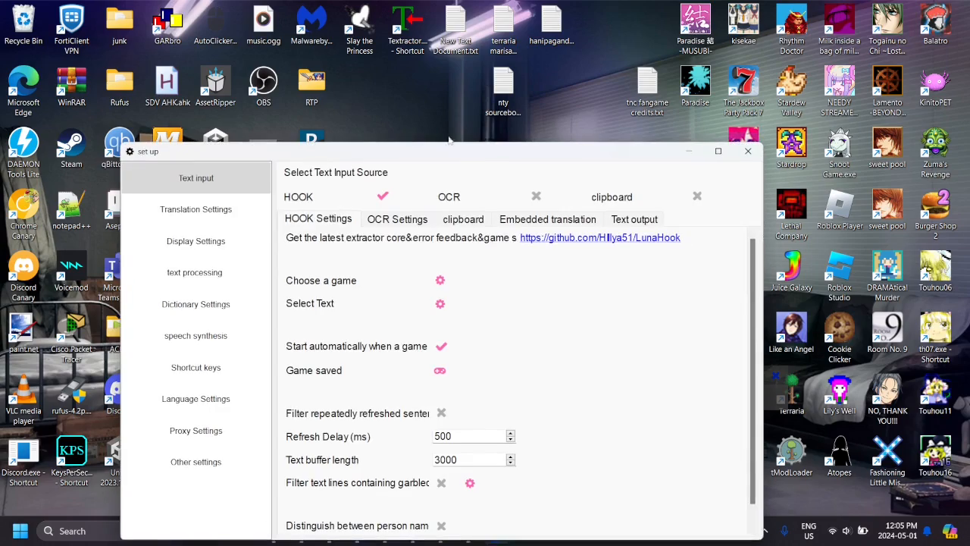
drag(454, 158, 645, 104)
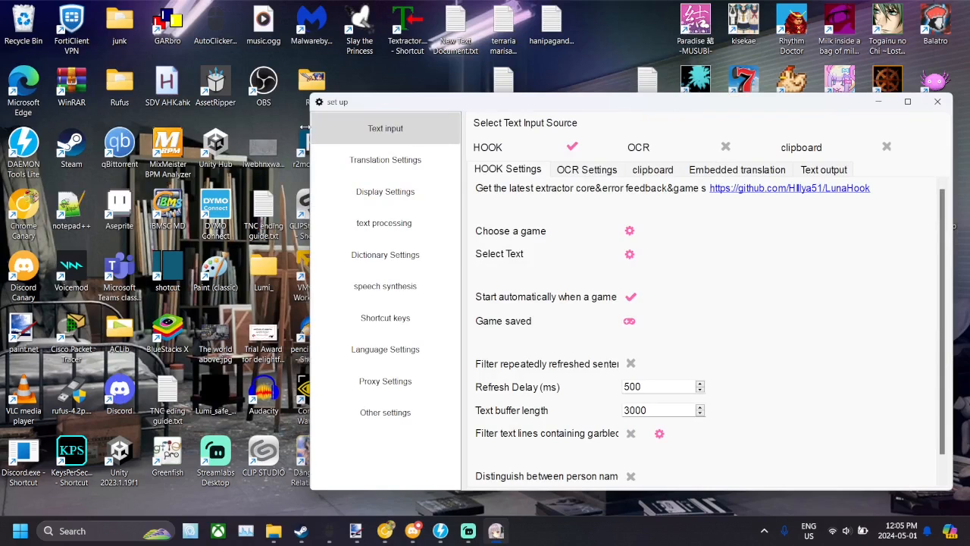
drag(311, 127, 576, 129)
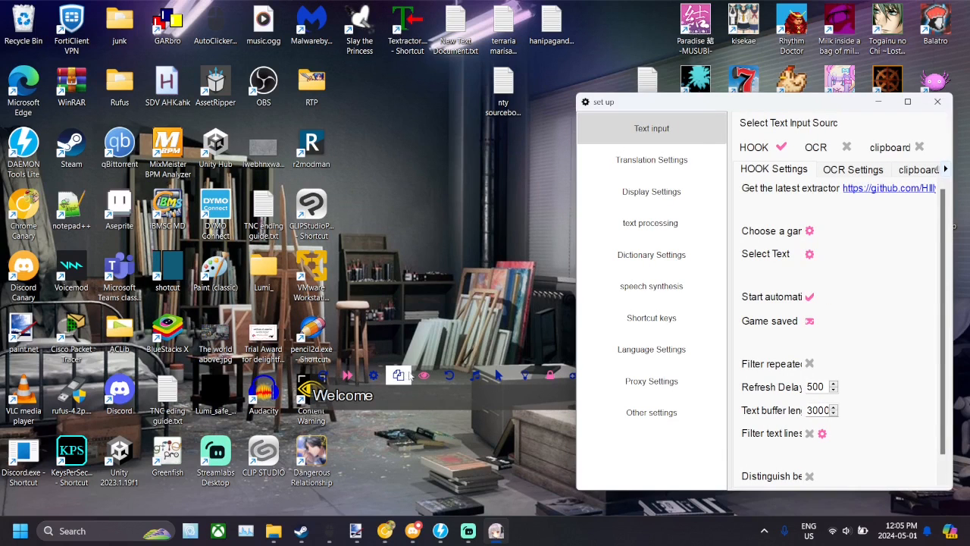
click(426, 377)
click(426, 374)
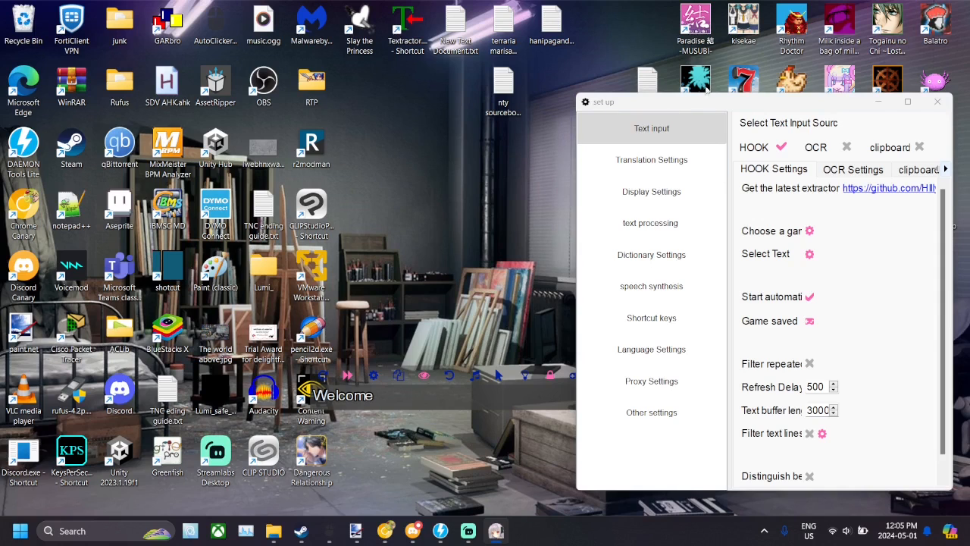
drag(705, 106, 721, 444)
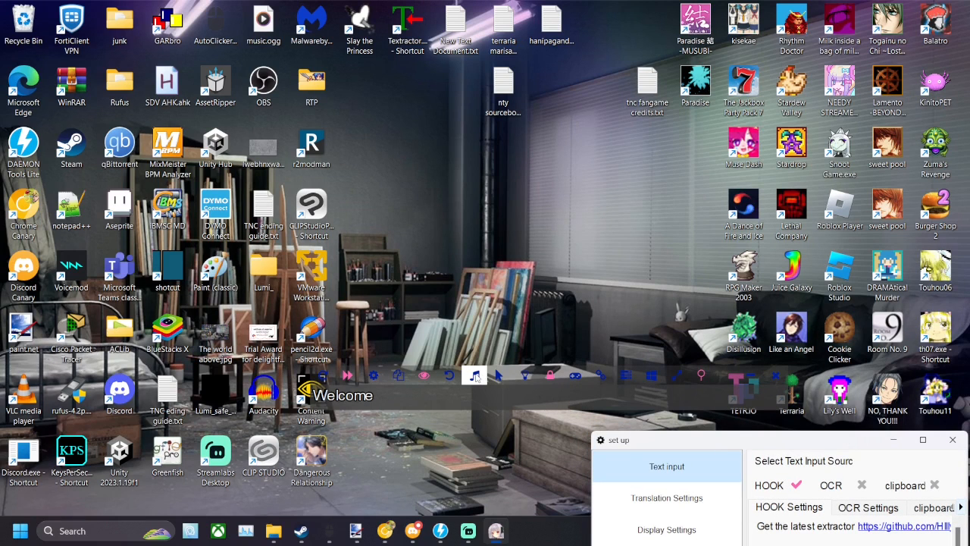
- View the saved games in the Game Management window and close it
click(575, 374)
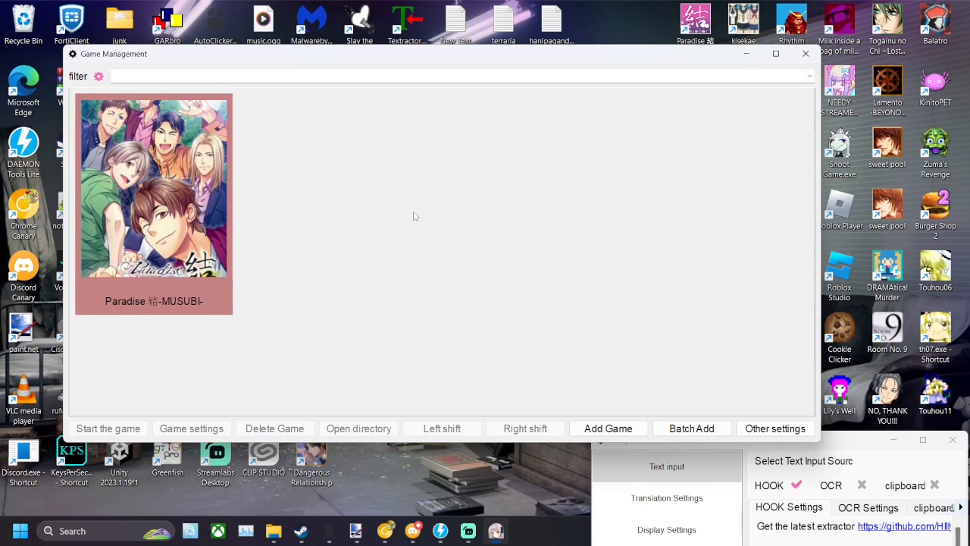
click(806, 55)
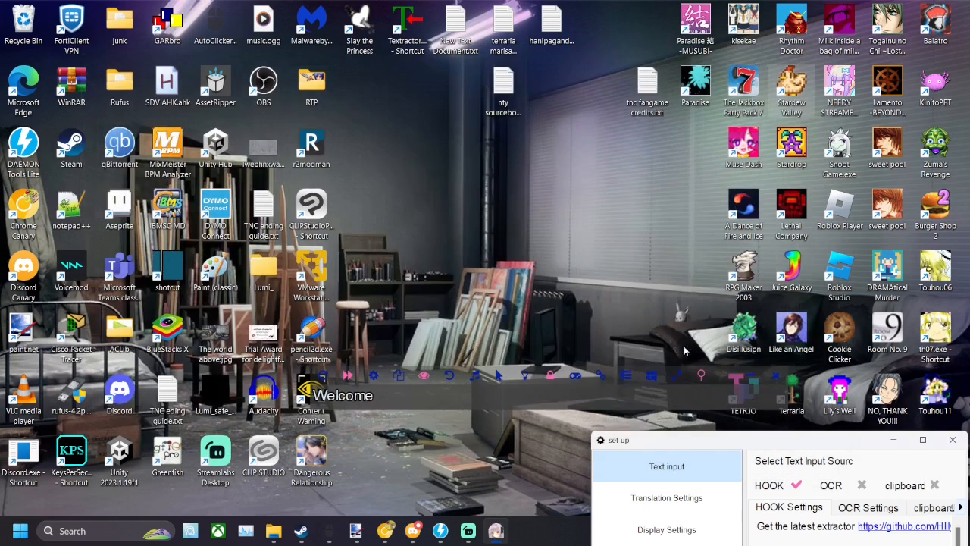
click(648, 378)
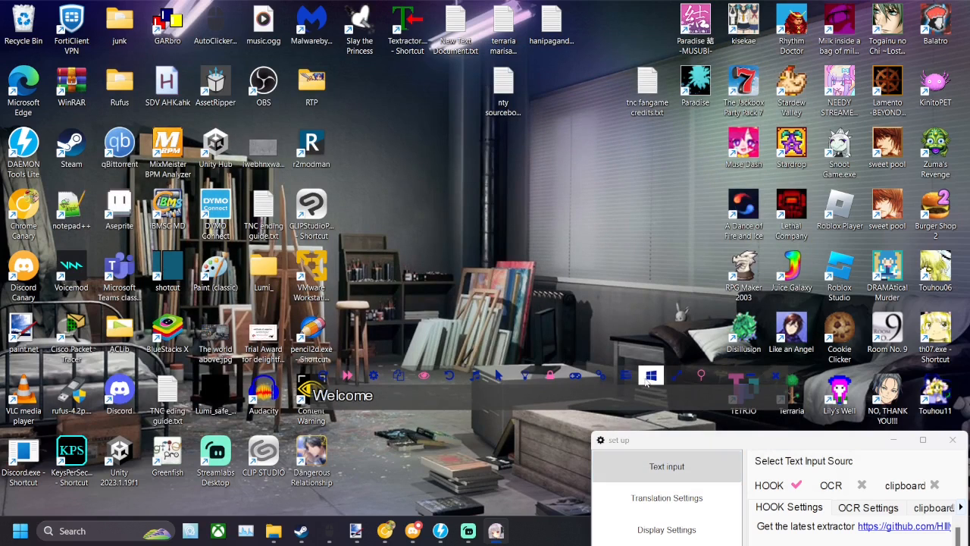
- Move the settings window back up the screen and enlarge it to show all the HOOK settings
drag(682, 439, 381, 62)
drag(667, 162, 941, 161)
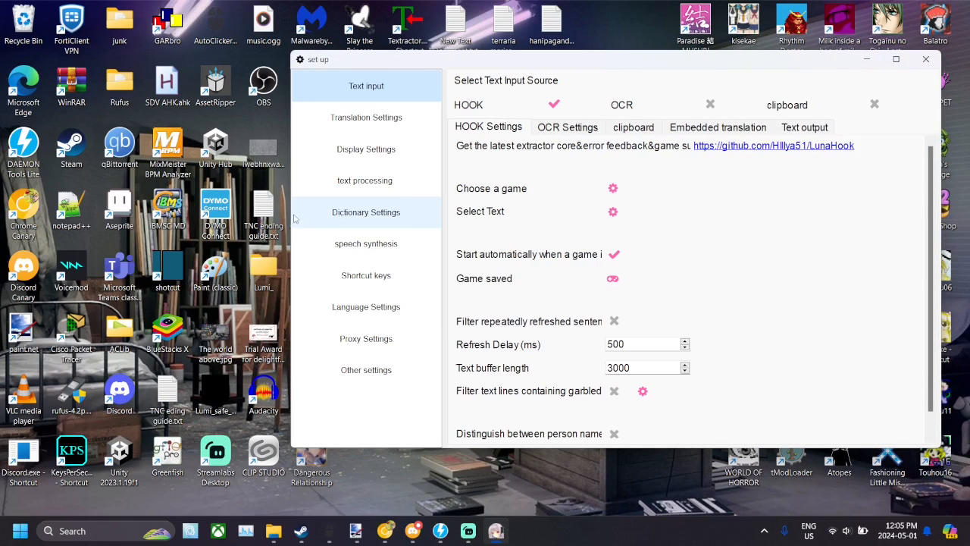
drag(290, 214, 68, 239)
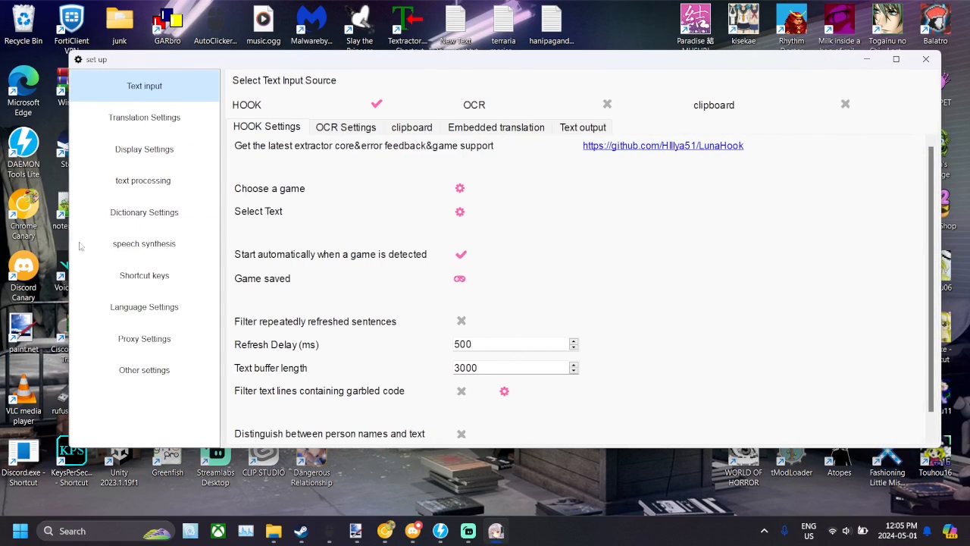
drag(388, 452, 416, 509)
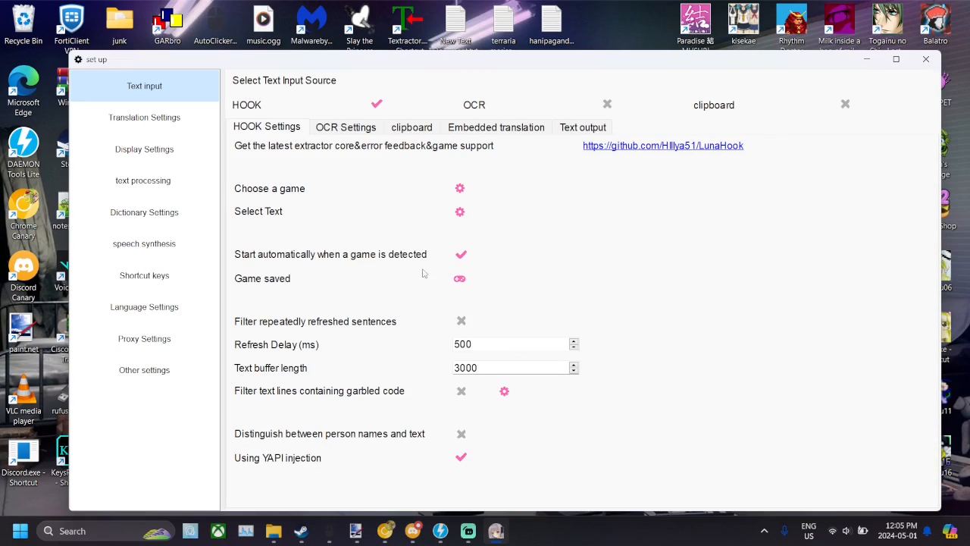
- Turn off starting automatically when a game is detected and open the Translation Settings
click(461, 255)
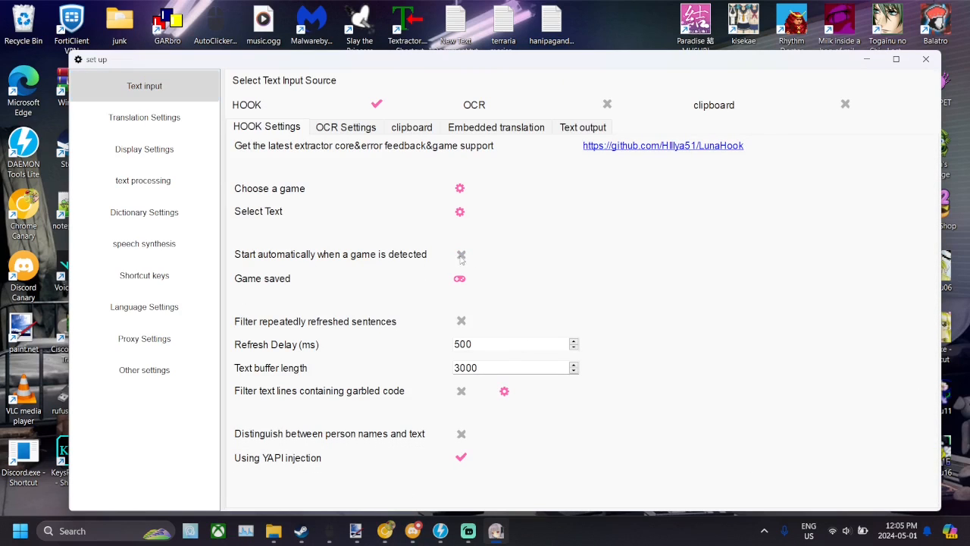
click(144, 120)
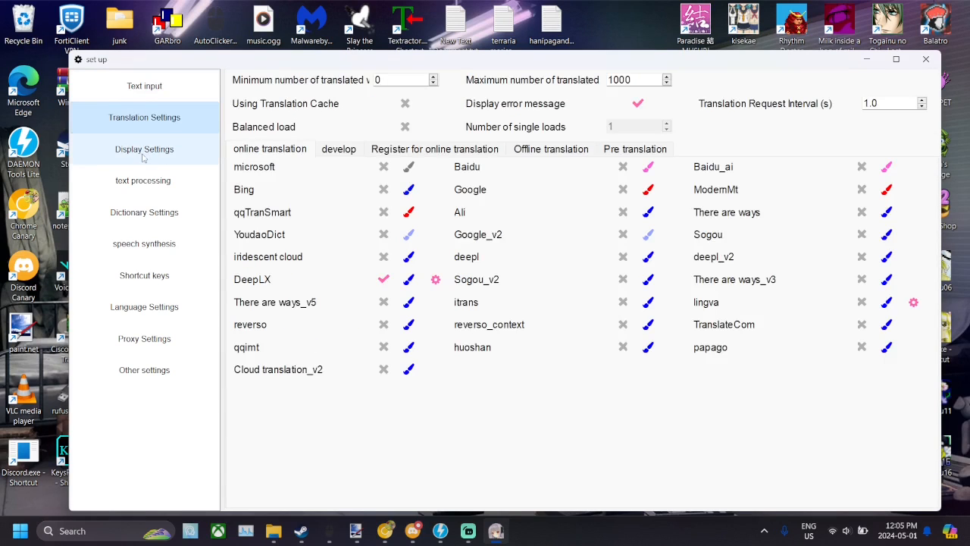
- View the Dictionary Settings and speech synthesis settings, and return to the Text input settings
click(144, 213)
click(144, 244)
click(141, 91)
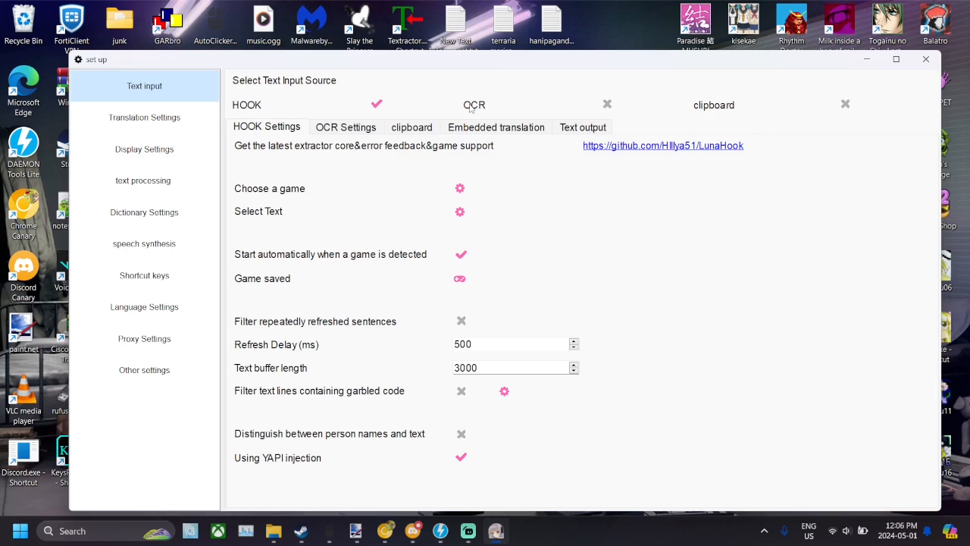
- Examine the OCR Settings for text input, from the recognition engines down to the automation thresholds and range box options
click(357, 132)
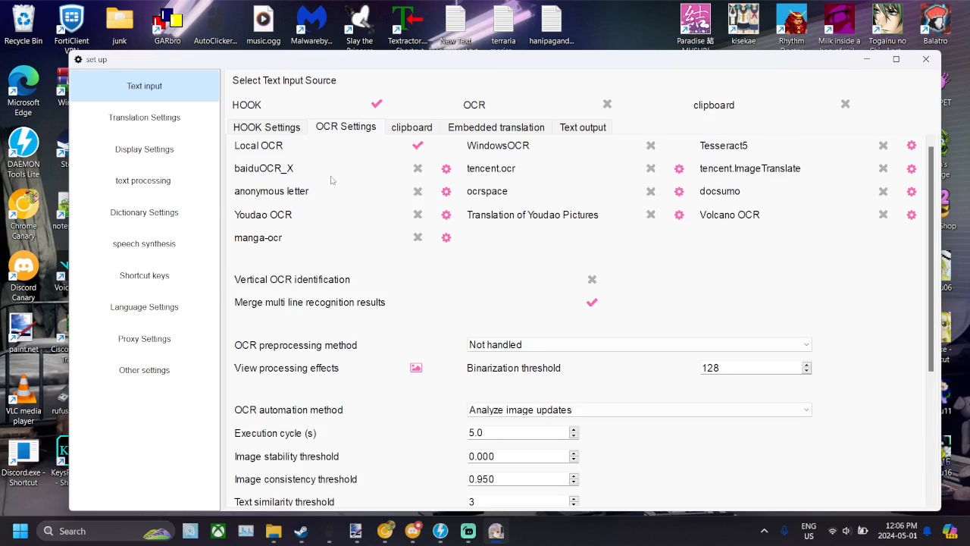
scroll(424, 281, down, 3)
scroll(426, 283, up, 3)
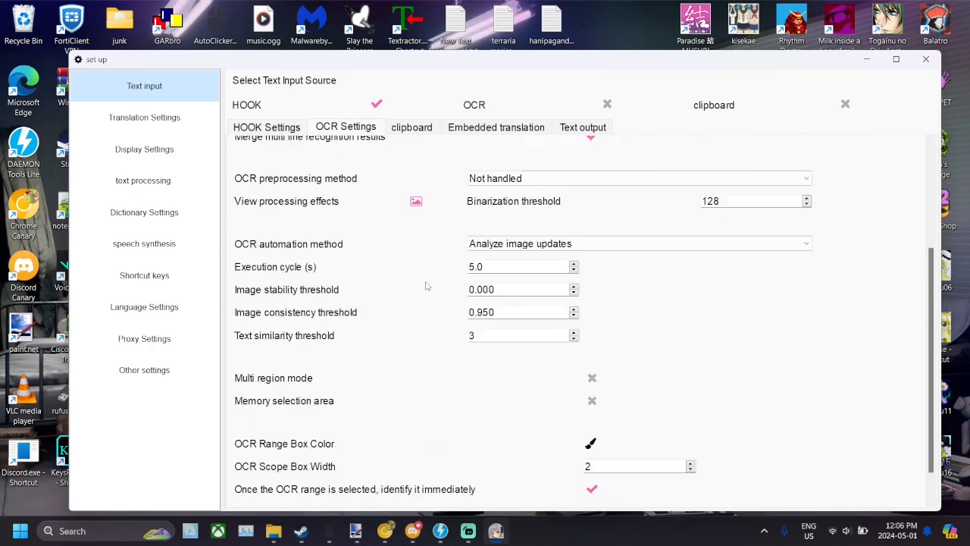
scroll(426, 283, down, 5)
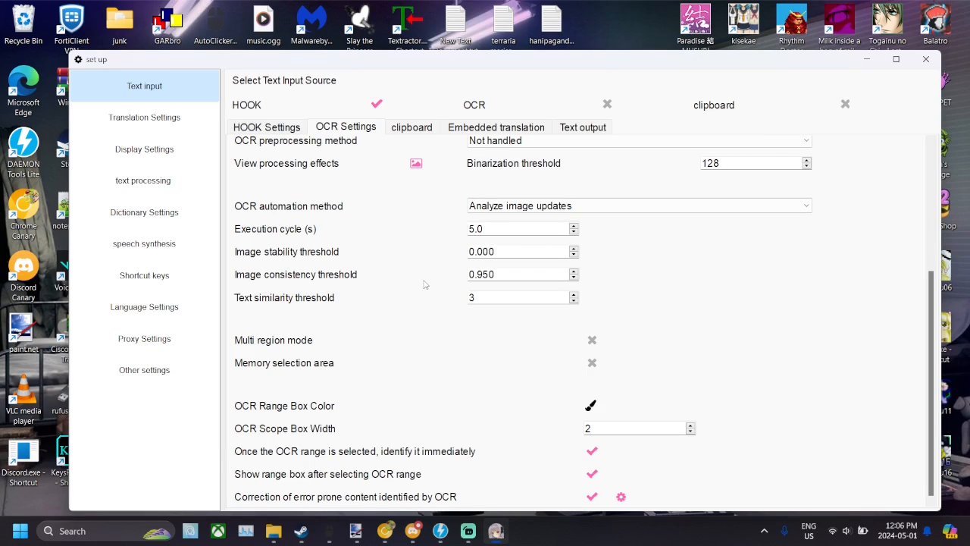
scroll(518, 296, up, 6)
scroll(618, 260, up, 5)
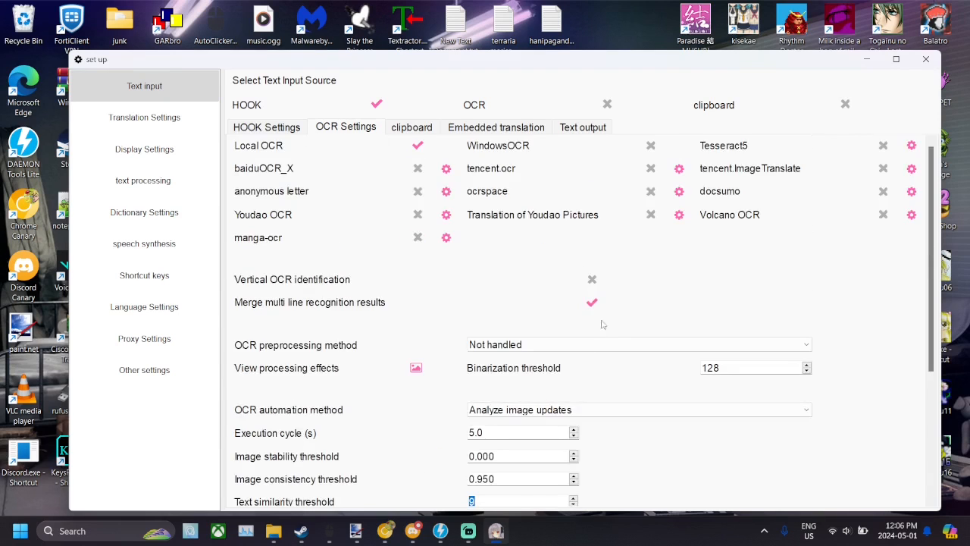
scroll(603, 333, down, 4)
- Review the HOOK, Embedded translation and Text output settings for text input
click(265, 127)
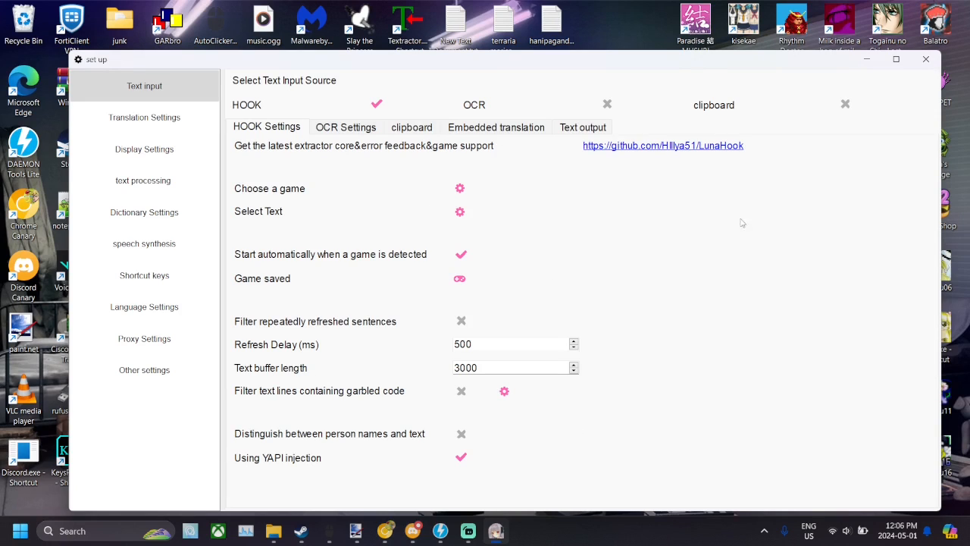
click(578, 129)
click(492, 132)
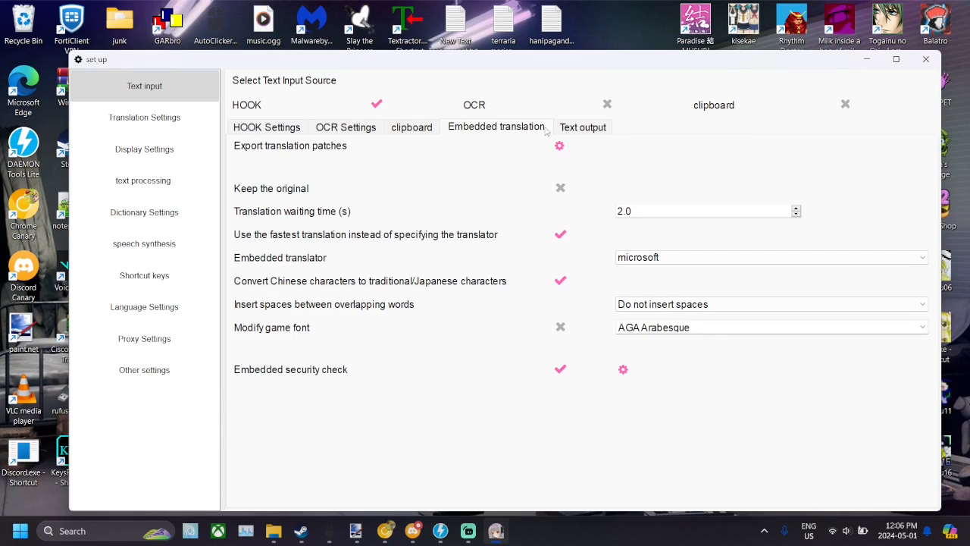
click(578, 128)
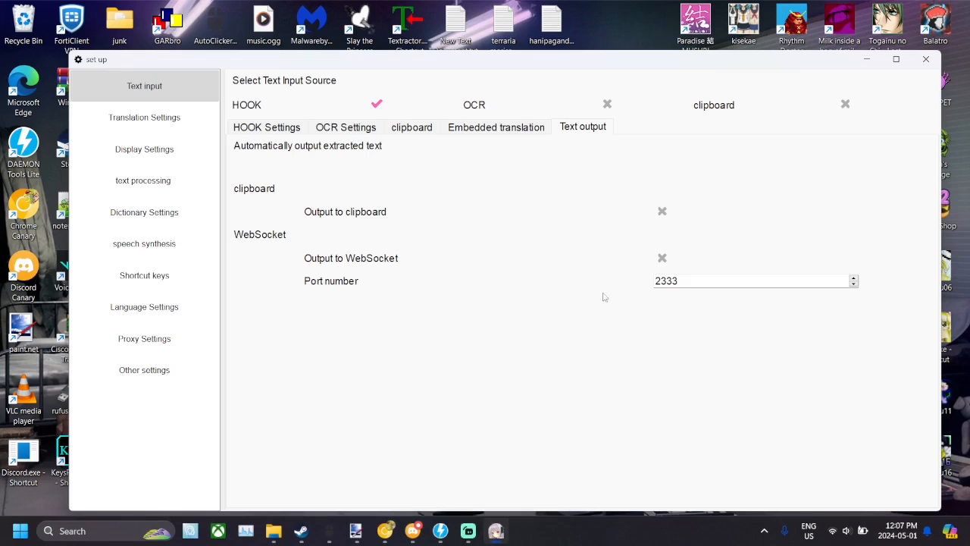
- Move the settings window down to uncover the floating Welcome overlay, and bring it back up the screen
click(496, 530)
click(495, 530)
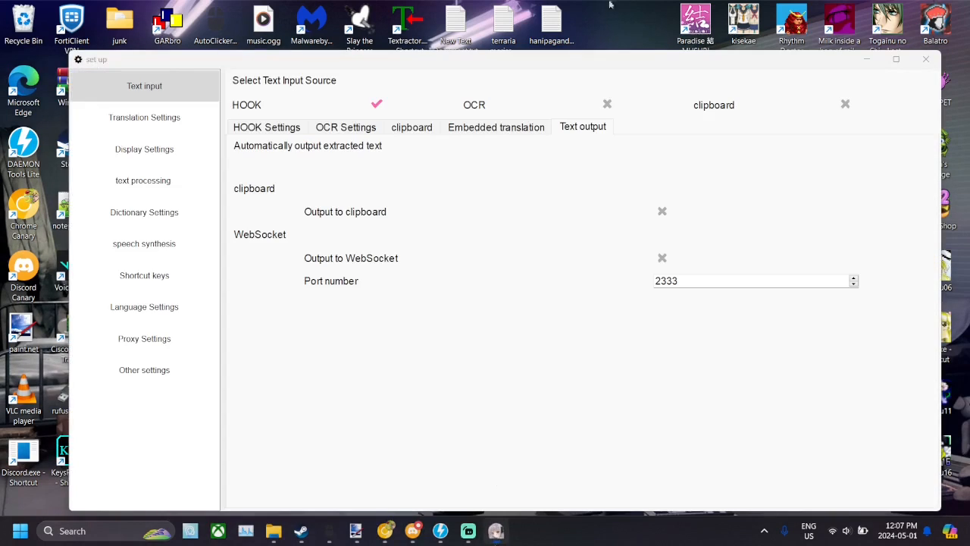
drag(569, 64, 695, 410)
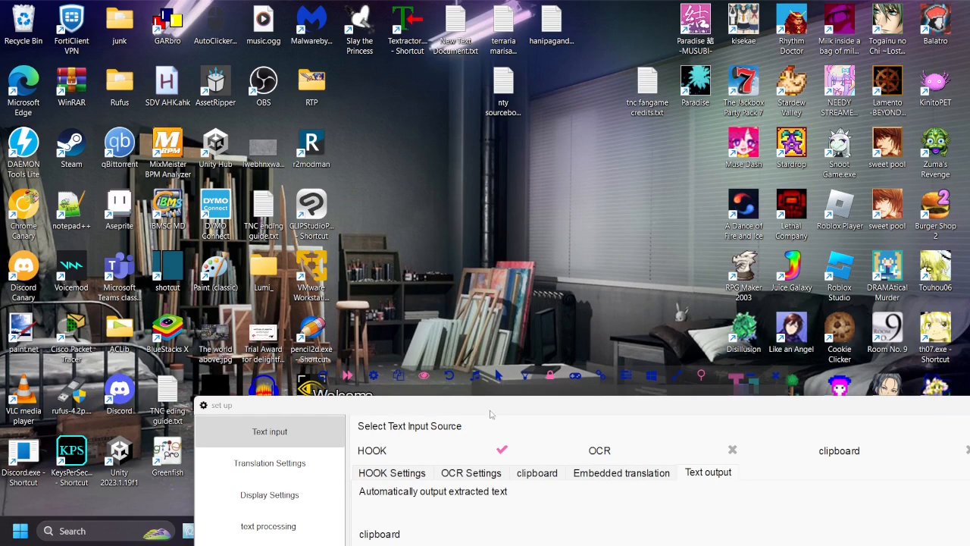
drag(484, 406, 401, 49)
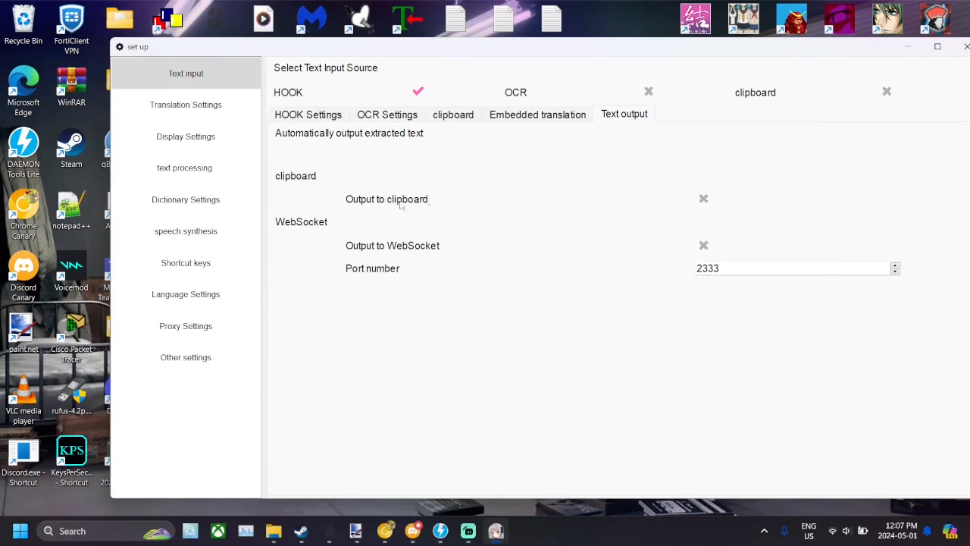
- Review the online and offline translators in the Translation Settings, briefly toggling the Sogou_v2 translator and restoring it
click(172, 106)
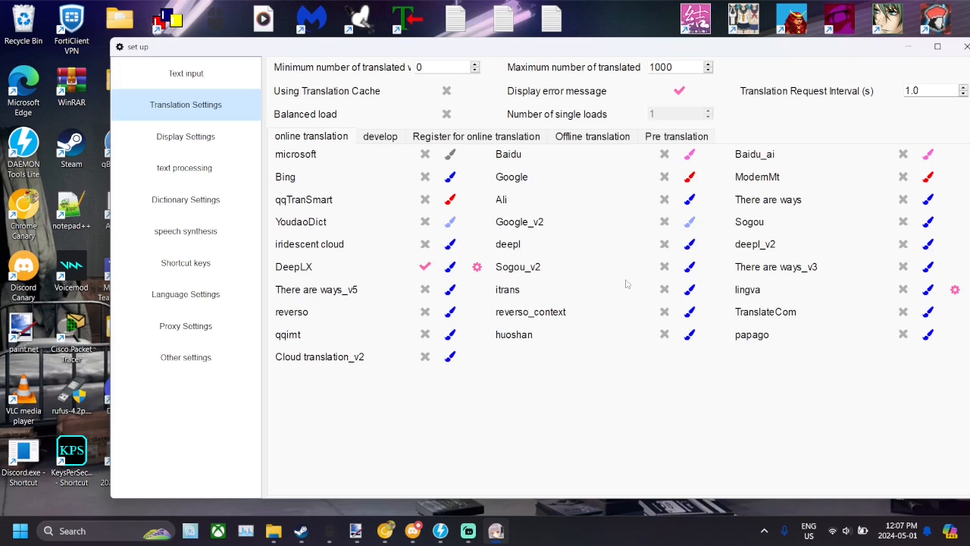
click(664, 267)
click(664, 269)
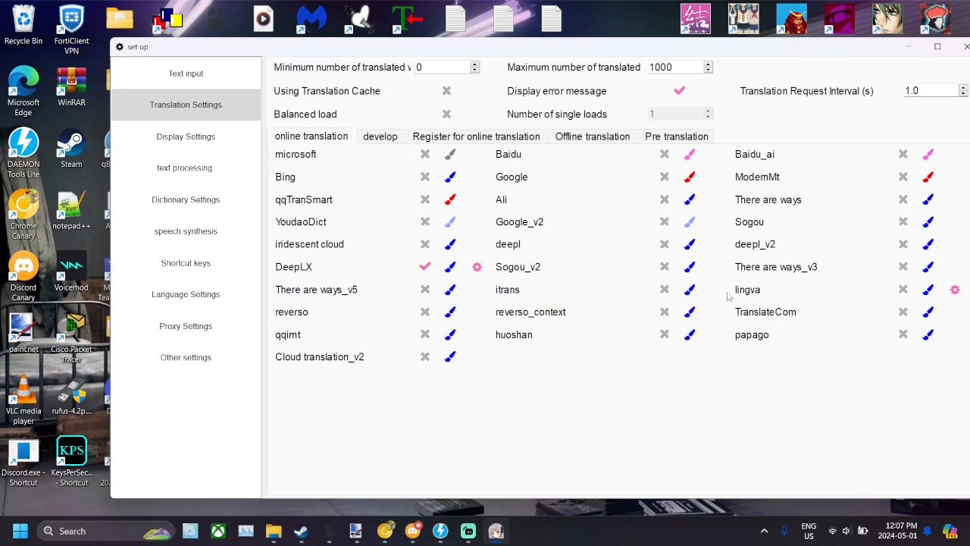
click(570, 137)
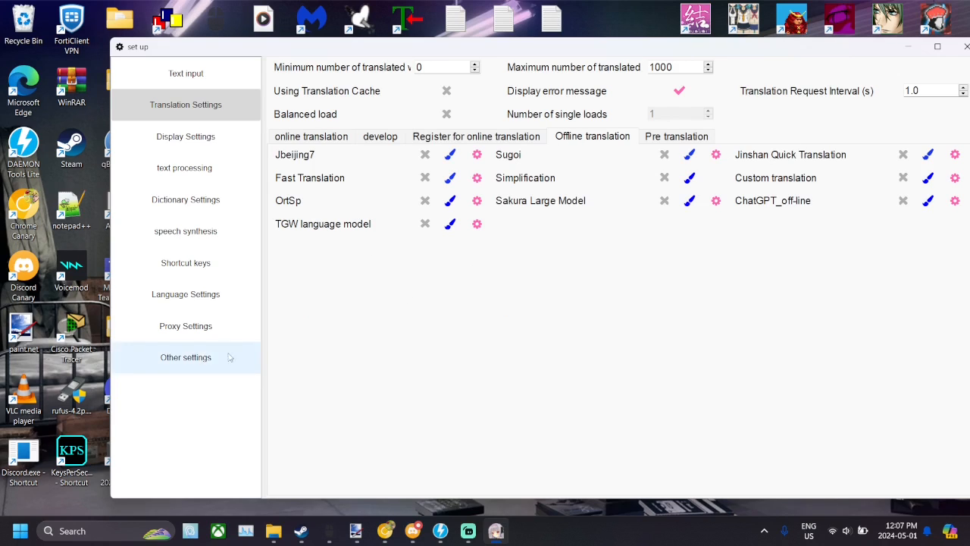
- Clear the saved secret key from the ChatGPT settings under the registered online translators and confirm
click(423, 142)
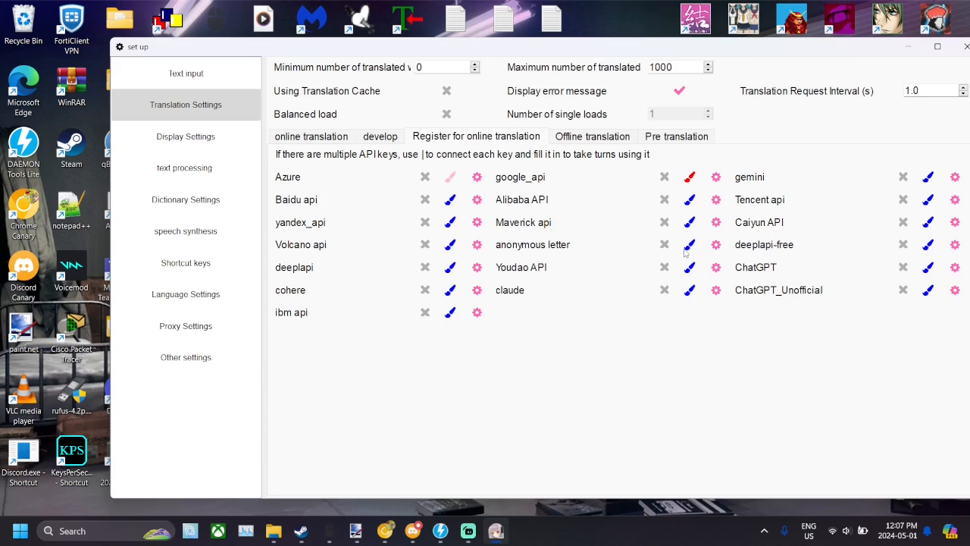
click(954, 267)
drag(752, 200, 376, 185)
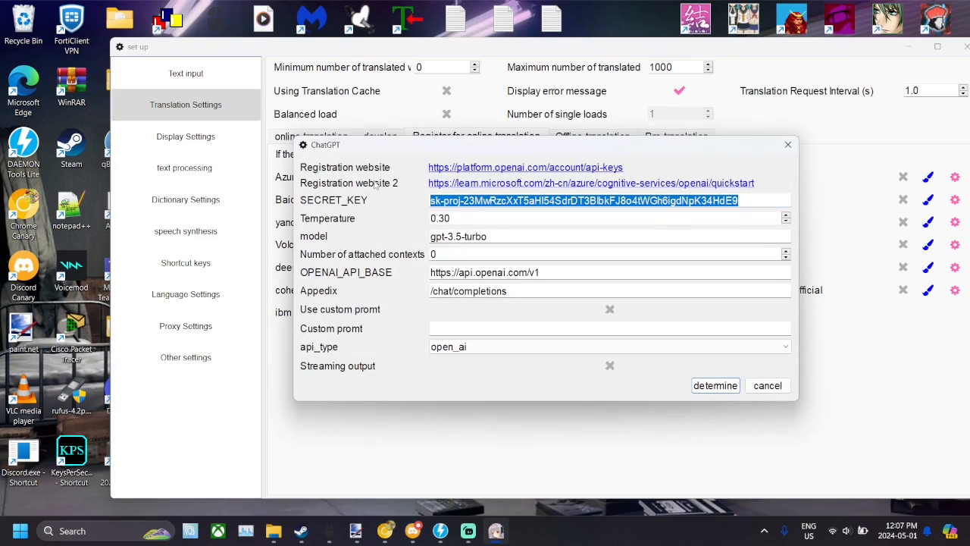
key(BackSpace)
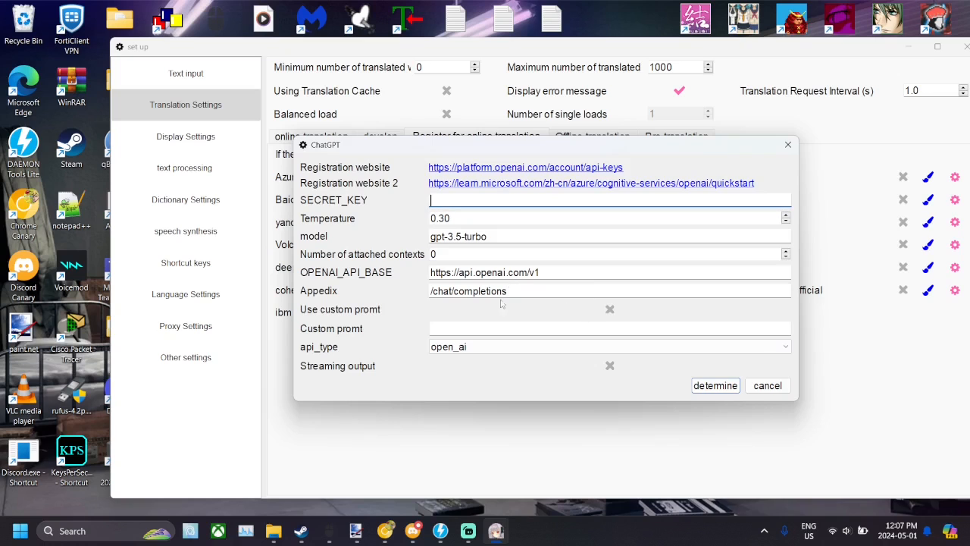
click(715, 385)
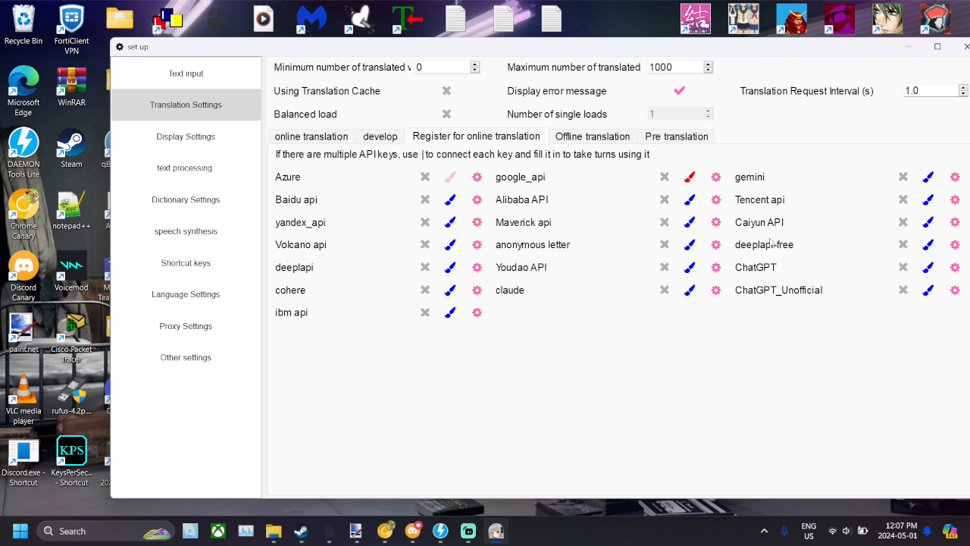
- View the Pre translation options and the OrtSp offline translator's settings, closing them without changes
click(695, 136)
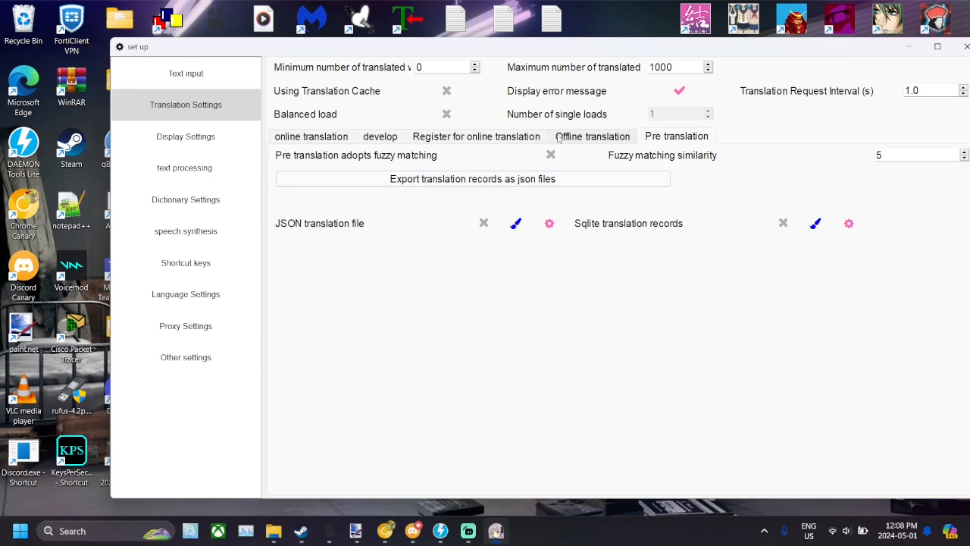
click(563, 139)
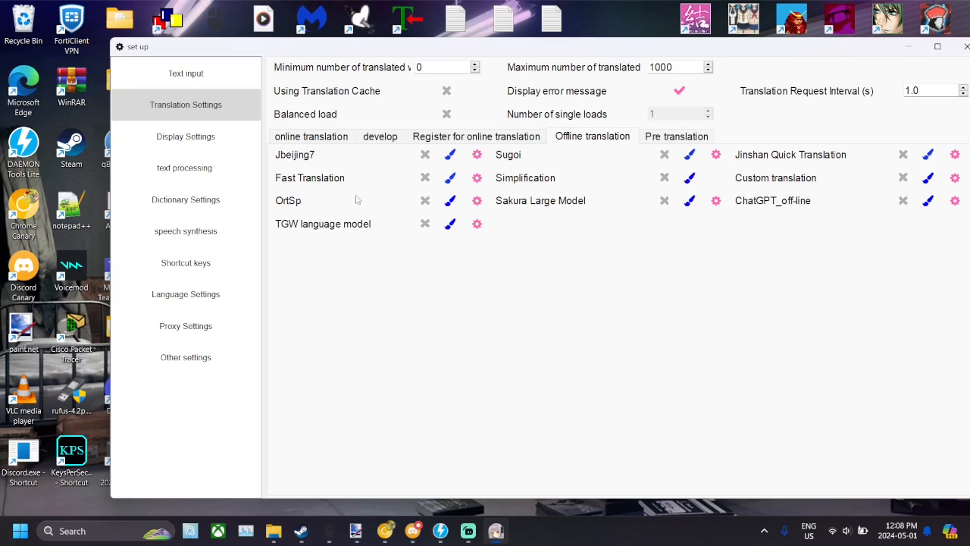
click(479, 200)
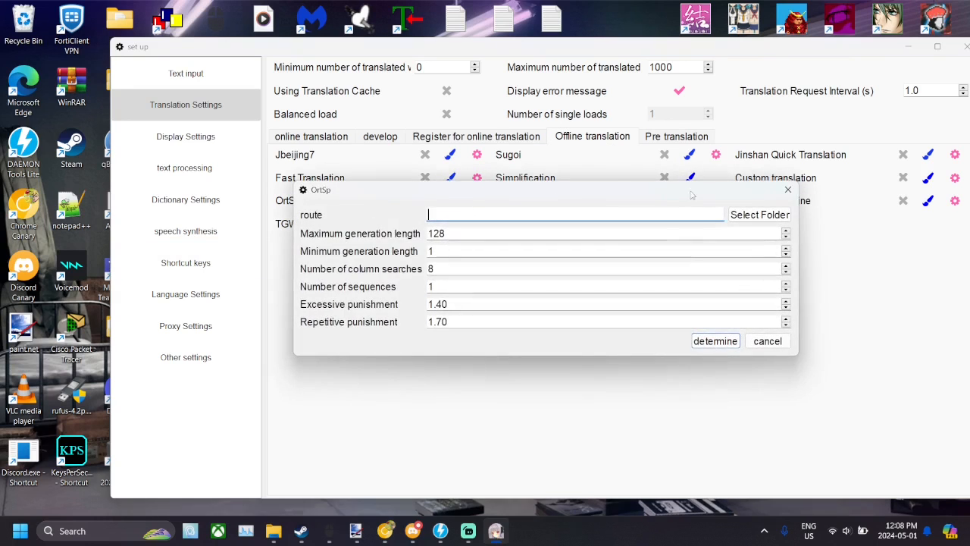
click(788, 190)
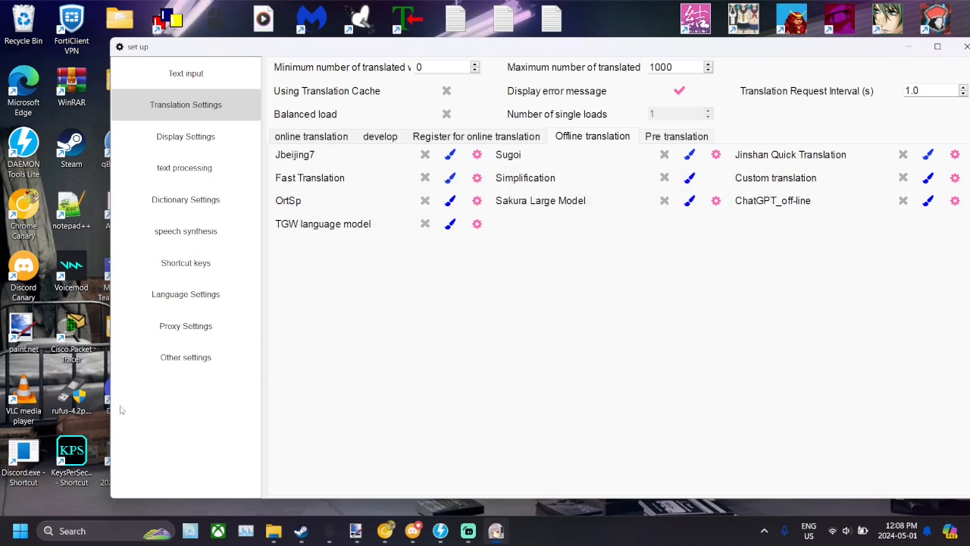
- Examine the resource downloads in Other settings, from offline translation and OCR language packs through Transregional and Hyperpartition
click(169, 366)
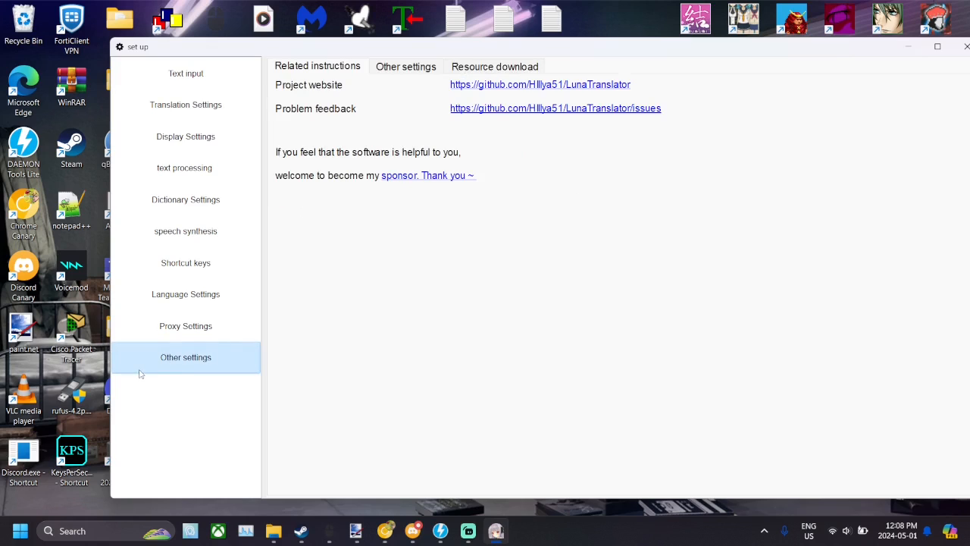
click(521, 70)
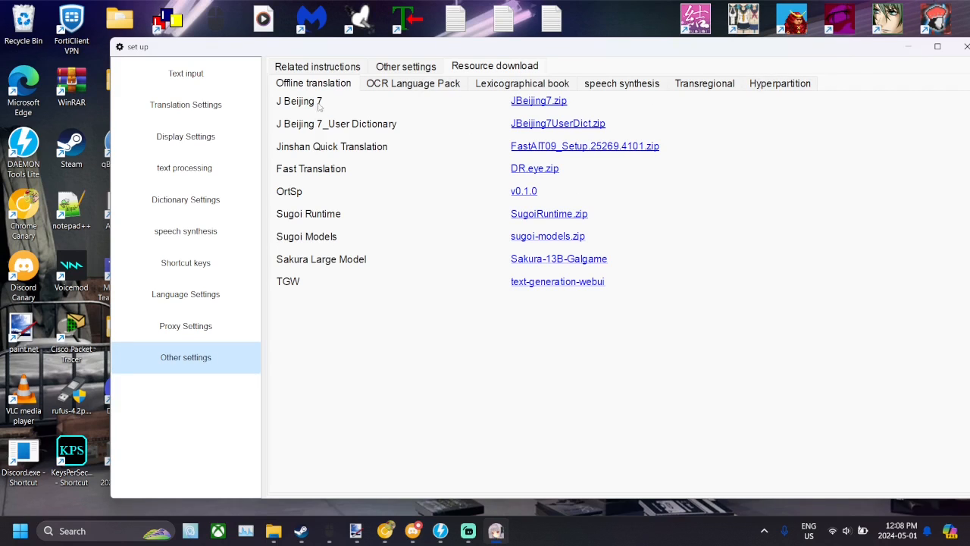
click(376, 276)
click(385, 87)
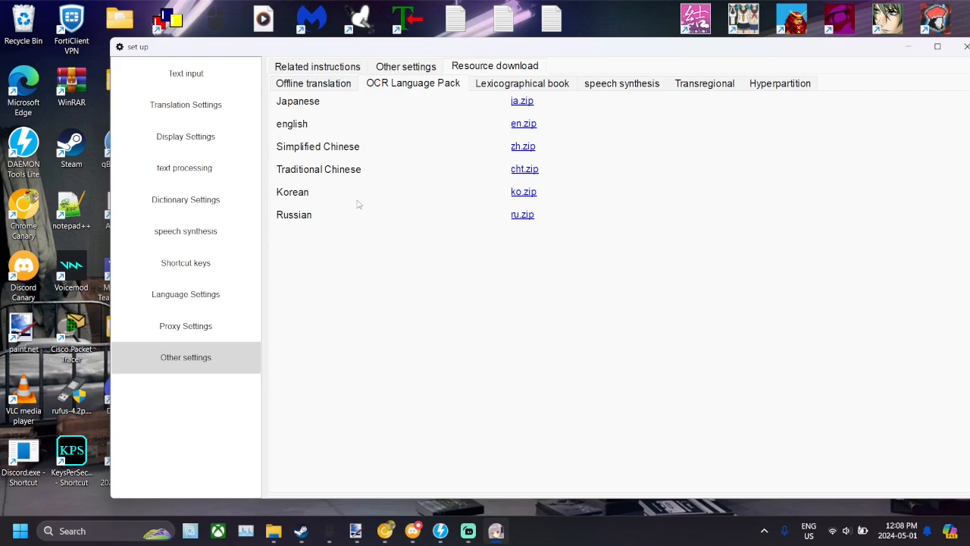
click(500, 85)
click(598, 83)
click(692, 84)
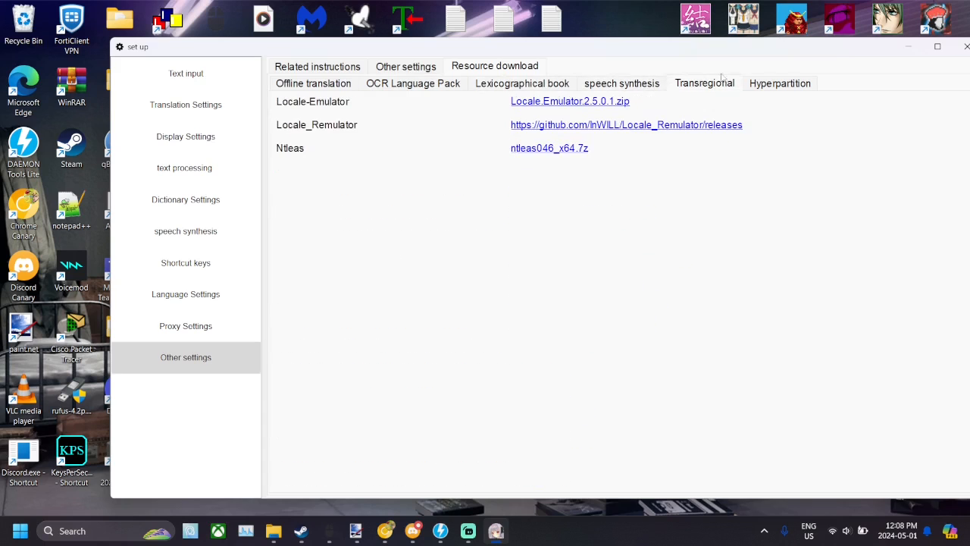
click(784, 85)
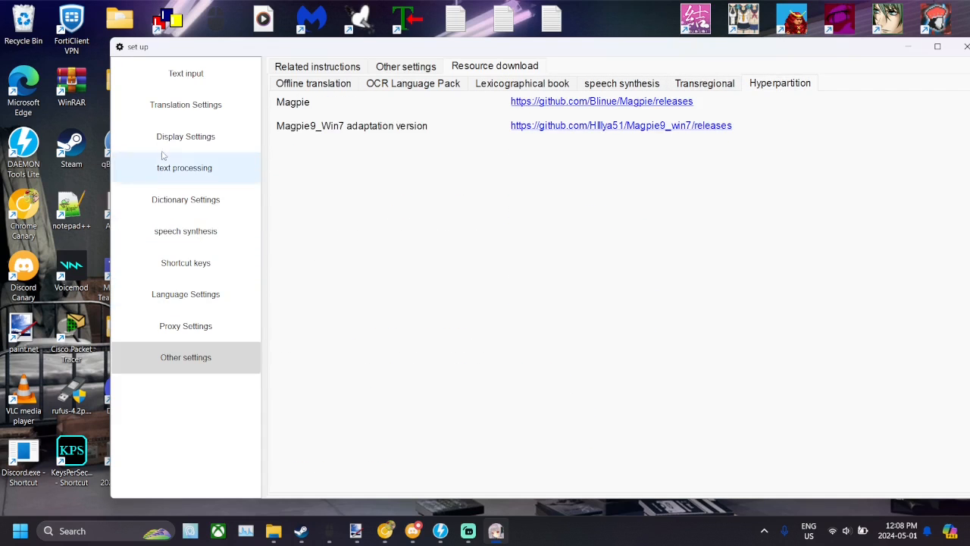
- With the HOOK Settings shown, launch the game Paradise 結-MUSUBI- and turn on distinguishing between person names and text
click(166, 106)
click(176, 83)
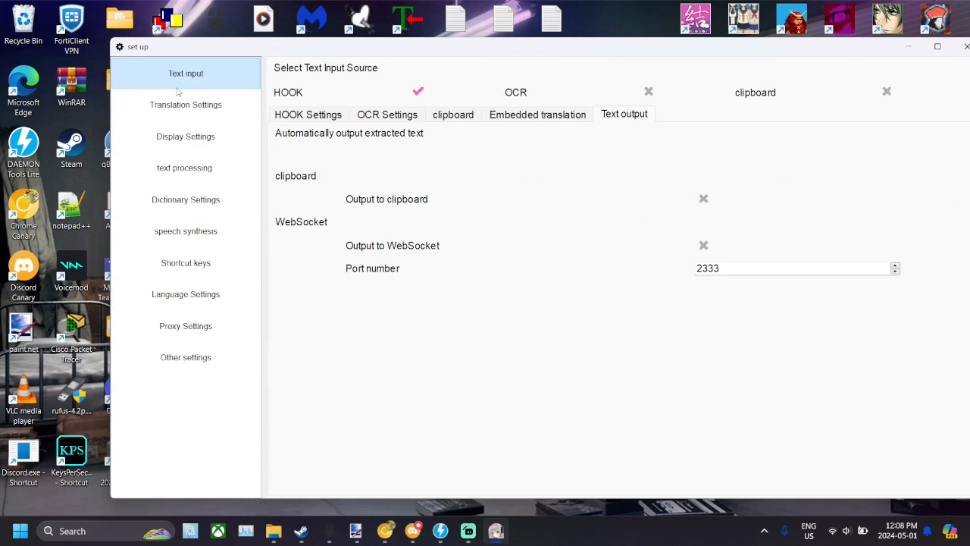
click(315, 112)
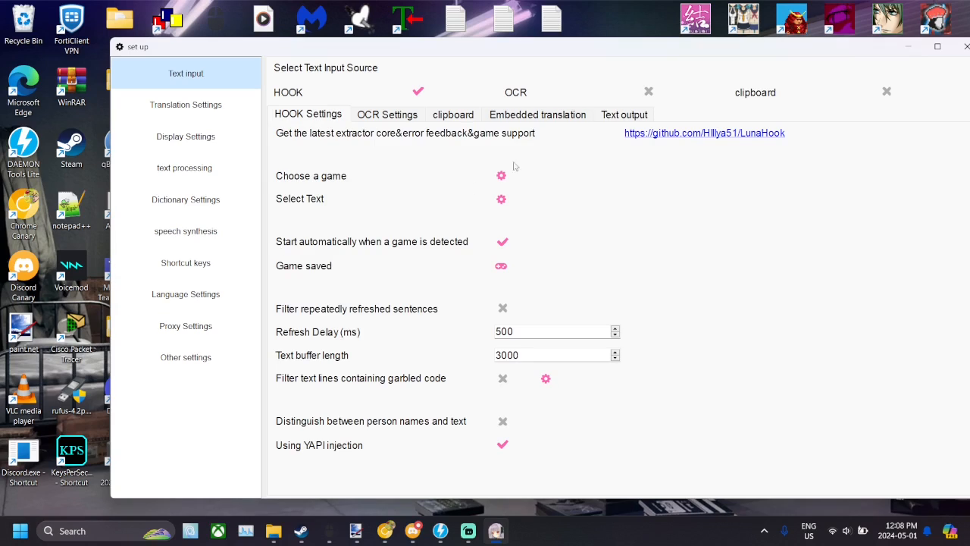
double_click(692, 27)
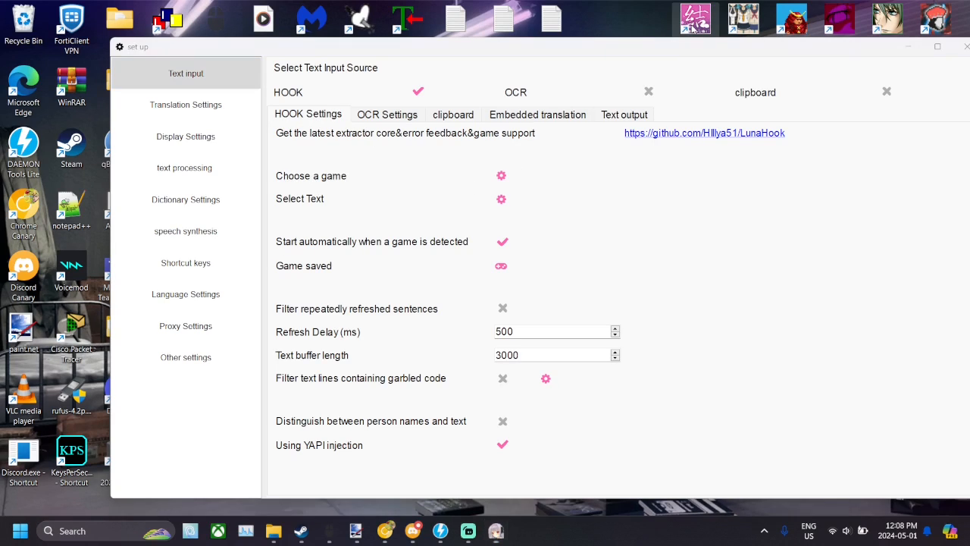
click(501, 422)
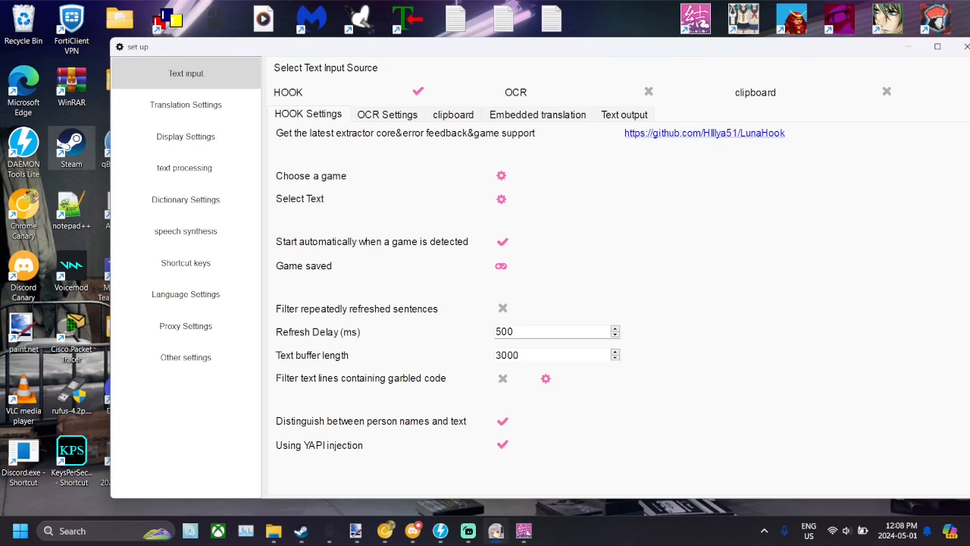
- Arrange the game window beside the narrowed settings window and place the floating translation overlay just below the game
drag(110, 142, 614, 159)
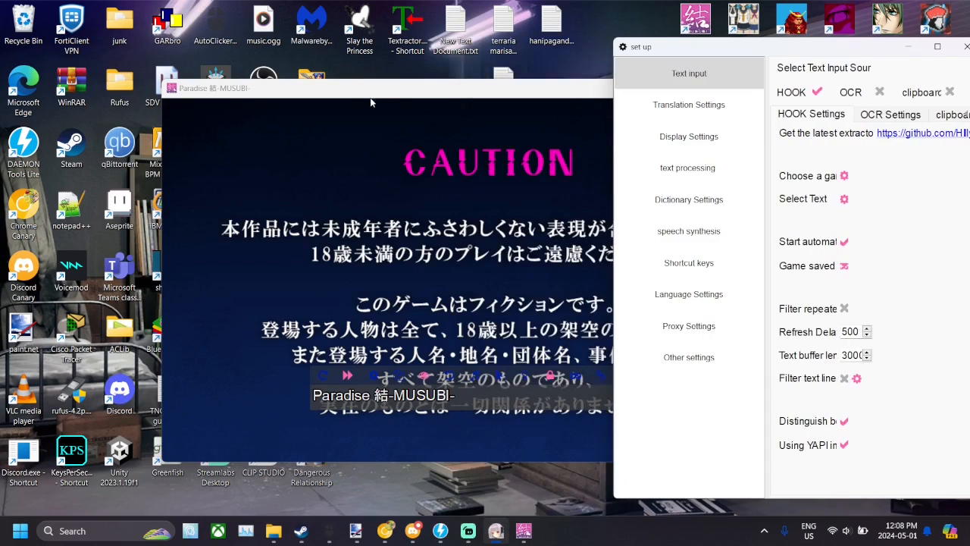
drag(367, 94, 210, 15)
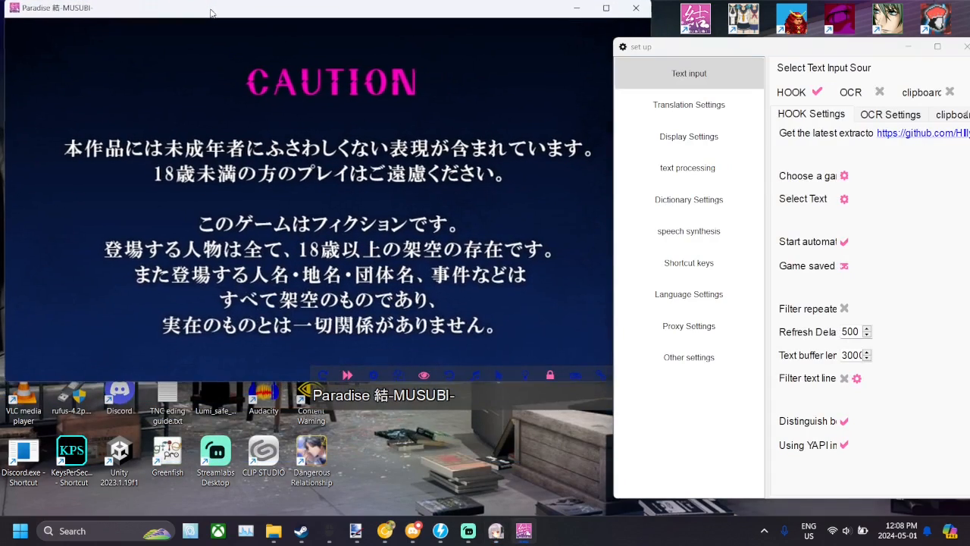
drag(613, 146, 652, 146)
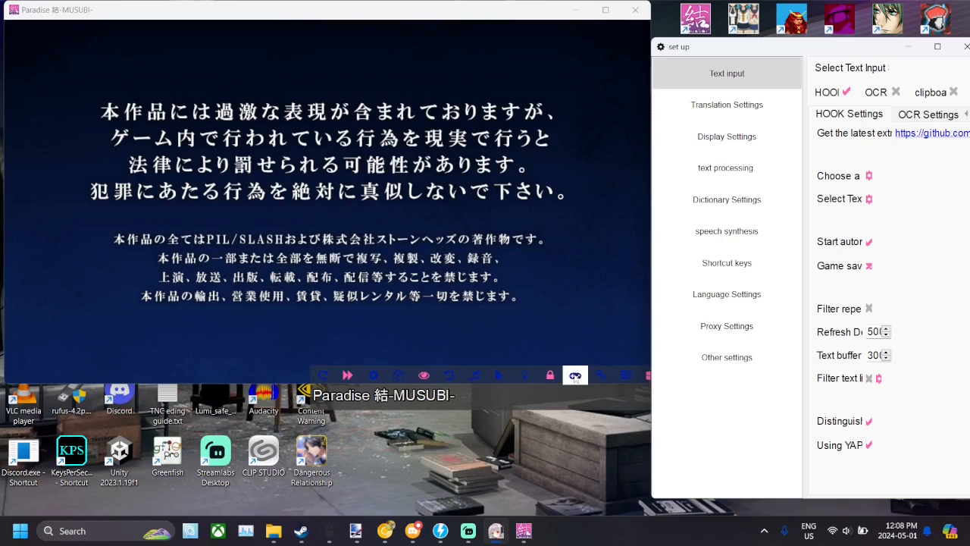
drag(569, 394, 341, 423)
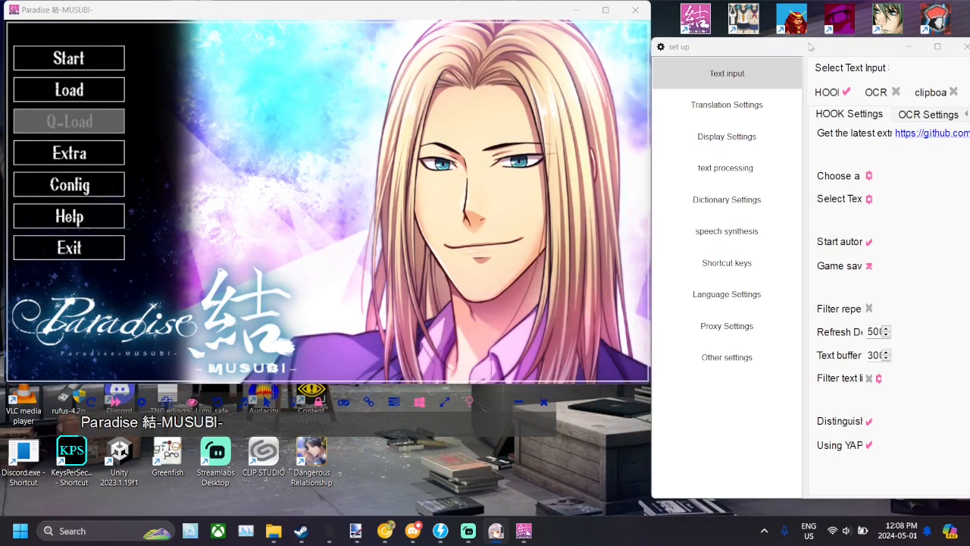
- Attach the HOOK text input to the running Paradise結.exe game process and move the hook selection window clear of the game menu
mouse_move(809, 47)
mouse_down()
mouse_move(764, 39)
mouse_move(807, 39)
mouse_up()
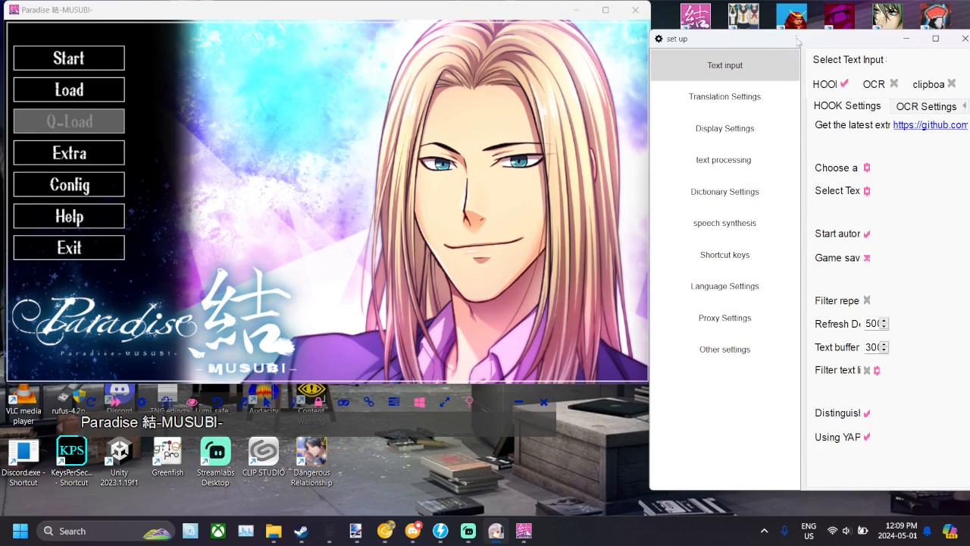
drag(648, 114, 376, 115)
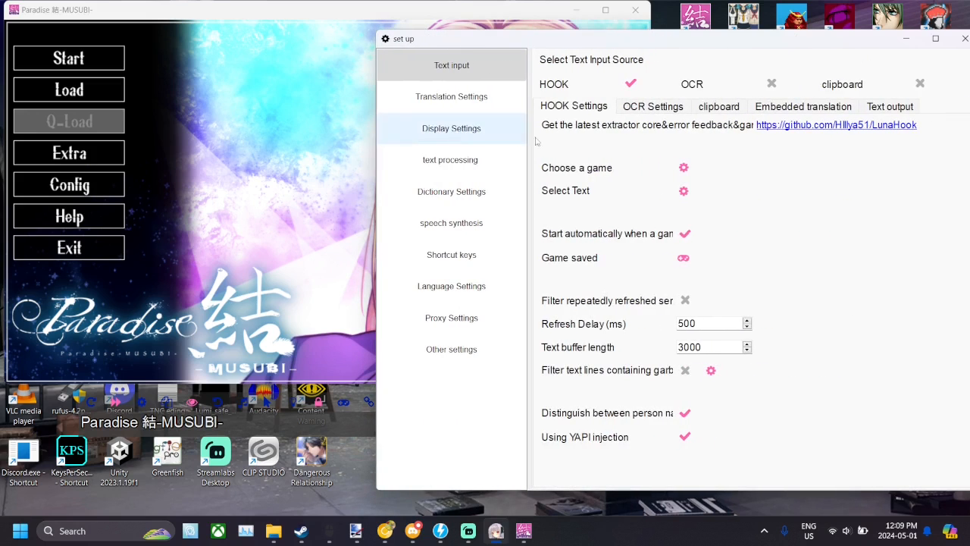
click(684, 168)
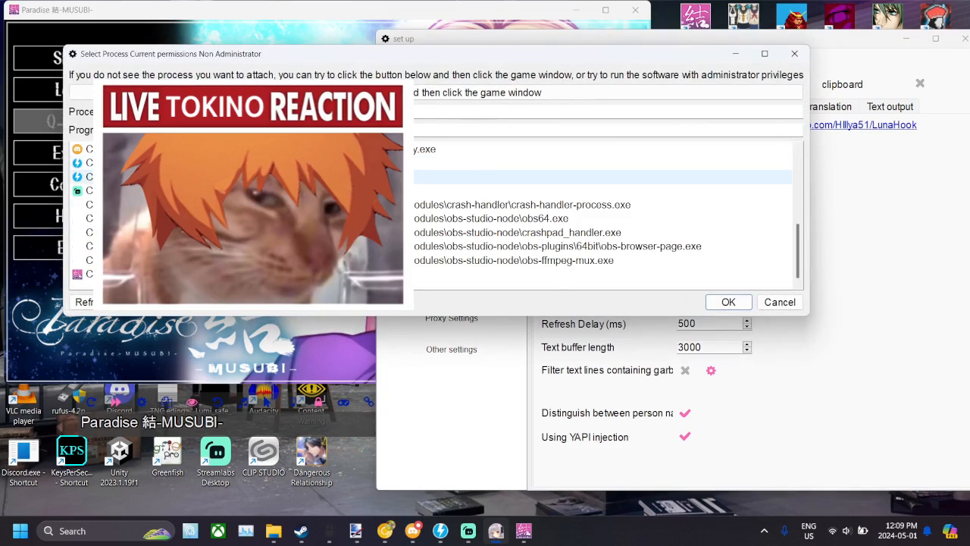
click(250, 275)
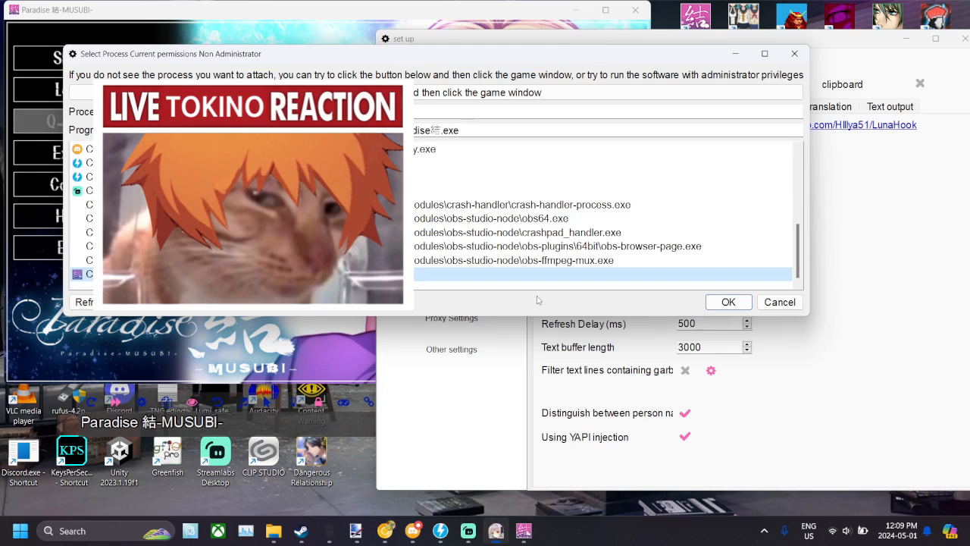
click(728, 301)
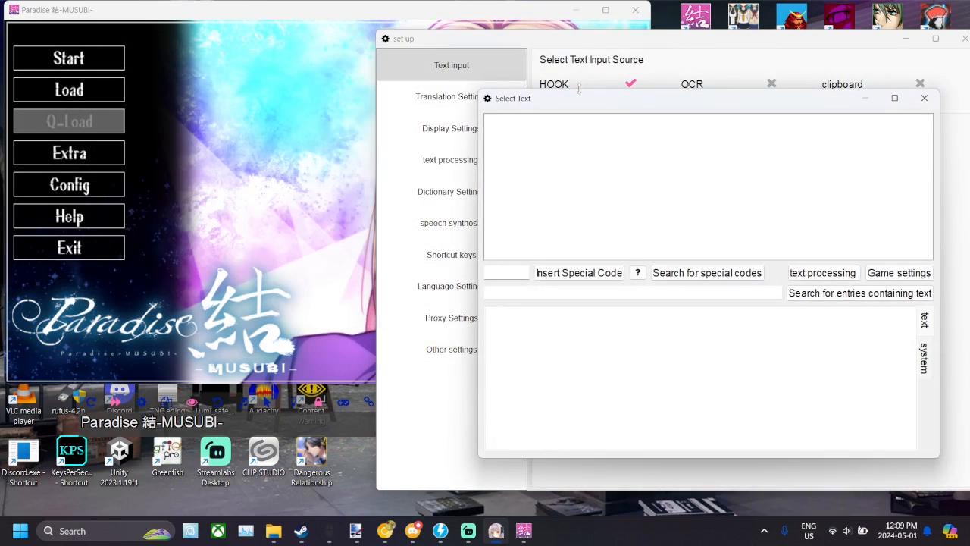
drag(564, 103, 588, 90)
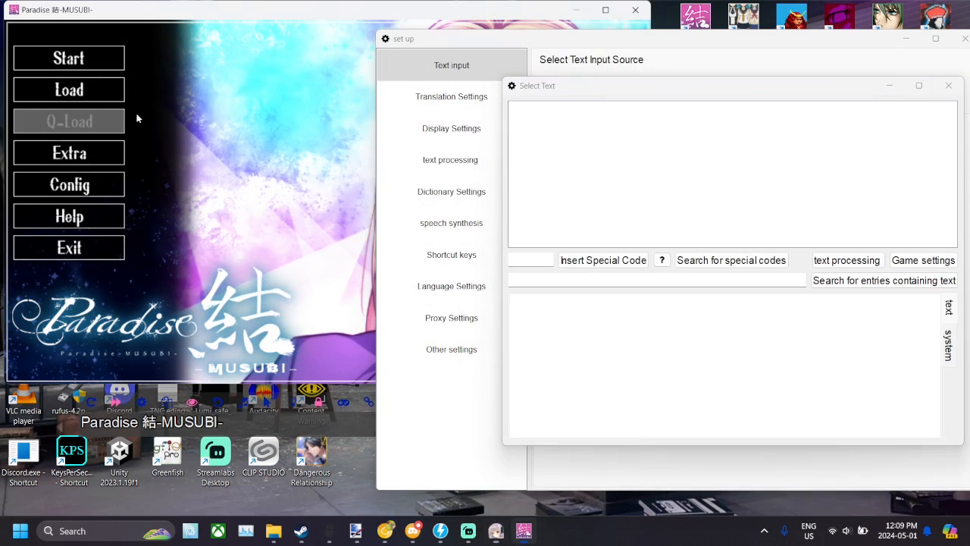
- Start the game and play the blond character's 逆視点1 episode up to its first line of text so the hooks capture it
click(72, 59)
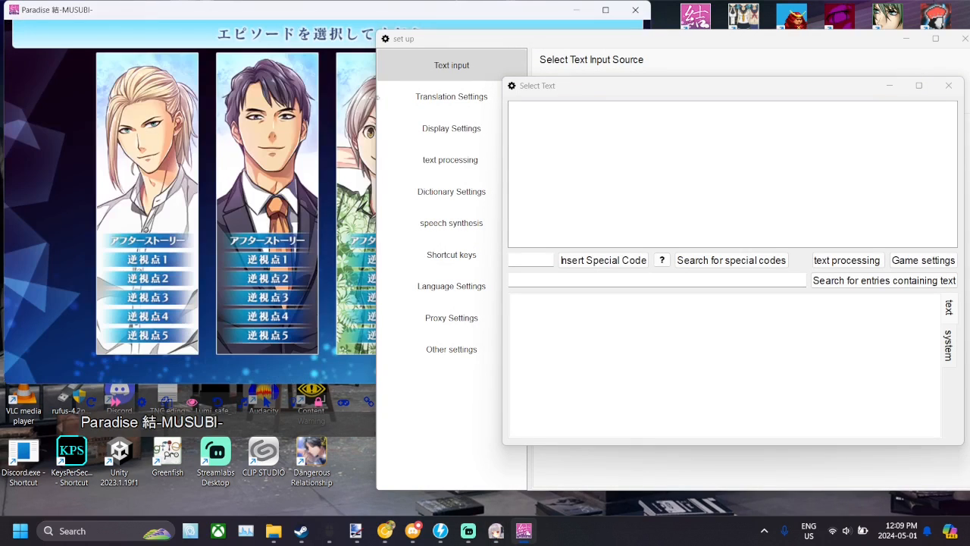
drag(378, 106, 620, 98)
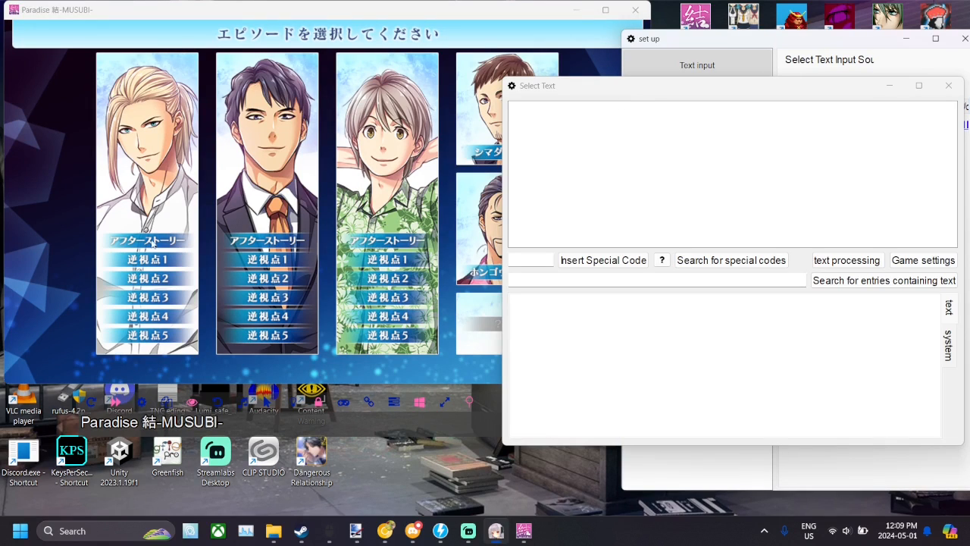
click(142, 201)
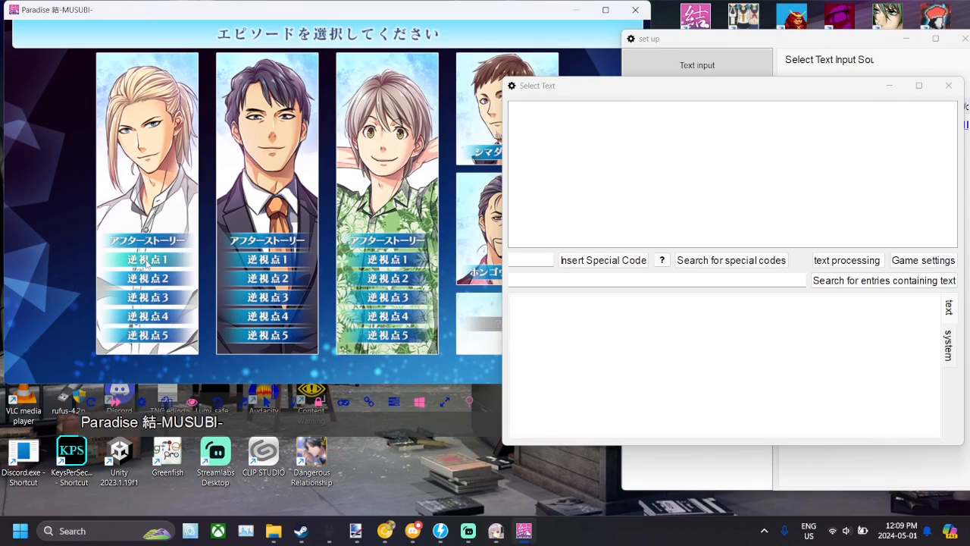
click(148, 261)
mouse_move(568, 91)
mouse_down()
mouse_move(531, 94)
mouse_move(550, 85)
mouse_up()
click(328, 239)
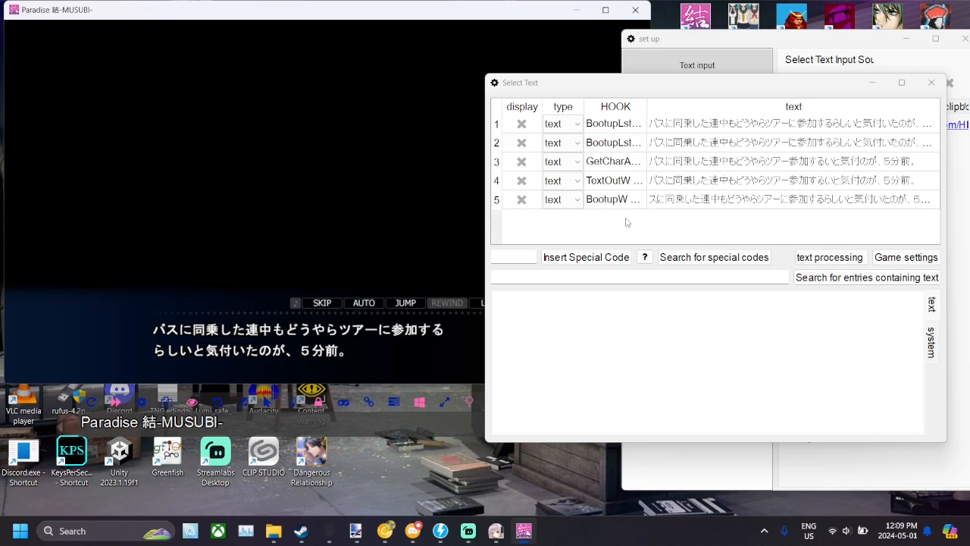
- Set the type of captured hooks 4 (TextOutW) and 5 (BootupW) to name
drag(593, 85, 550, 92)
scroll(520, 186, down, 1)
scroll(520, 205, down, 1)
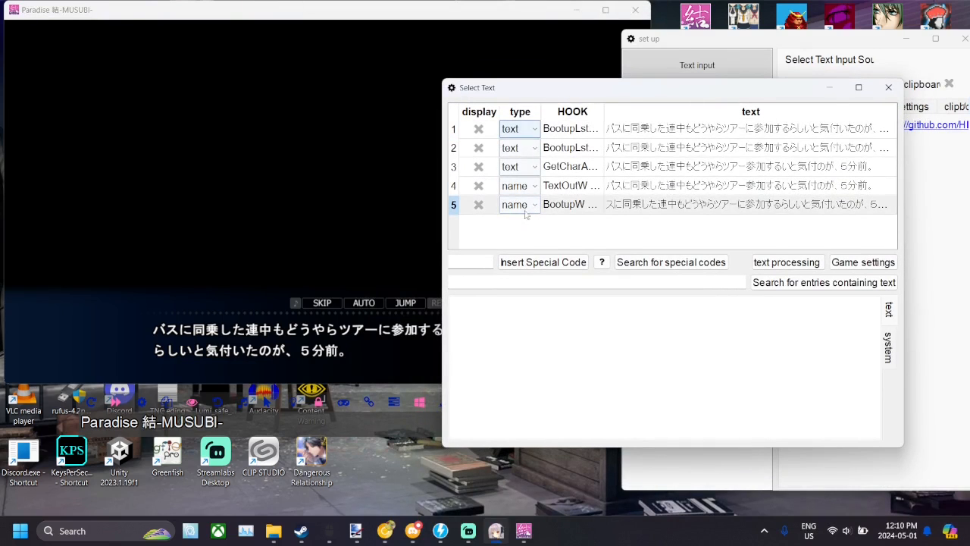
mouse_move(434, 221)
mouse_down()
mouse_move(111, 221)
mouse_move(435, 221)
mouse_up()
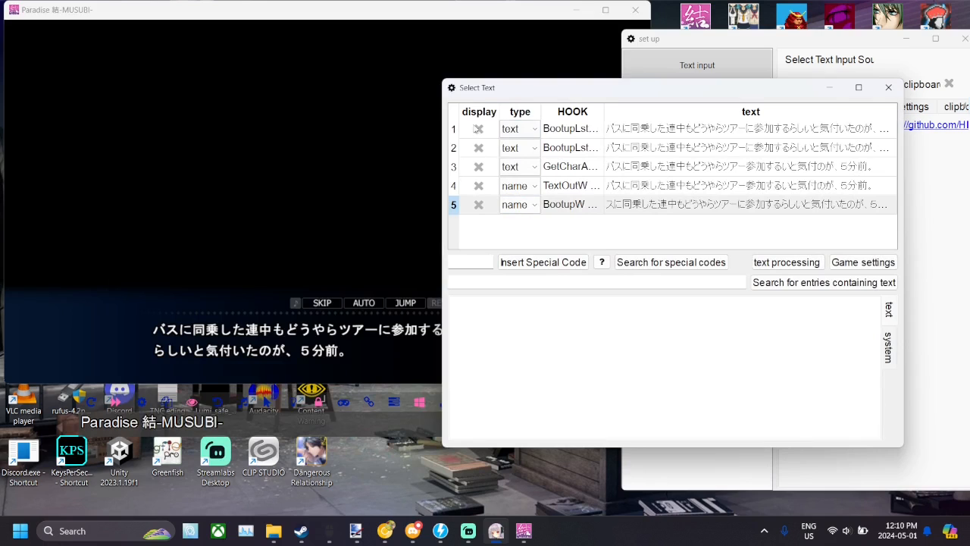
- Display the first hook's text in the overlay and advance the game to a spoken line to get its translation
click(476, 129)
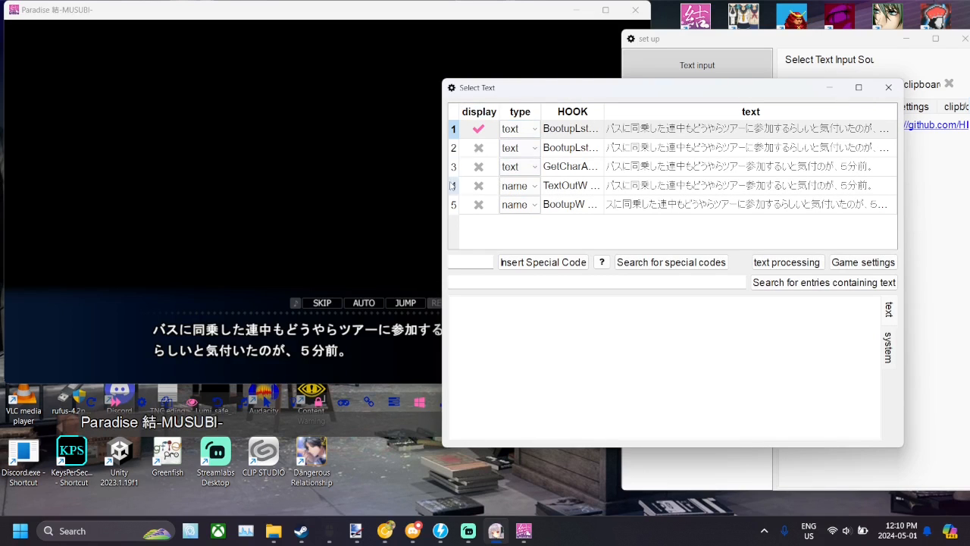
mouse_move(439, 195)
mouse_down()
mouse_move(71, 198)
mouse_move(443, 197)
mouse_up()
click(332, 168)
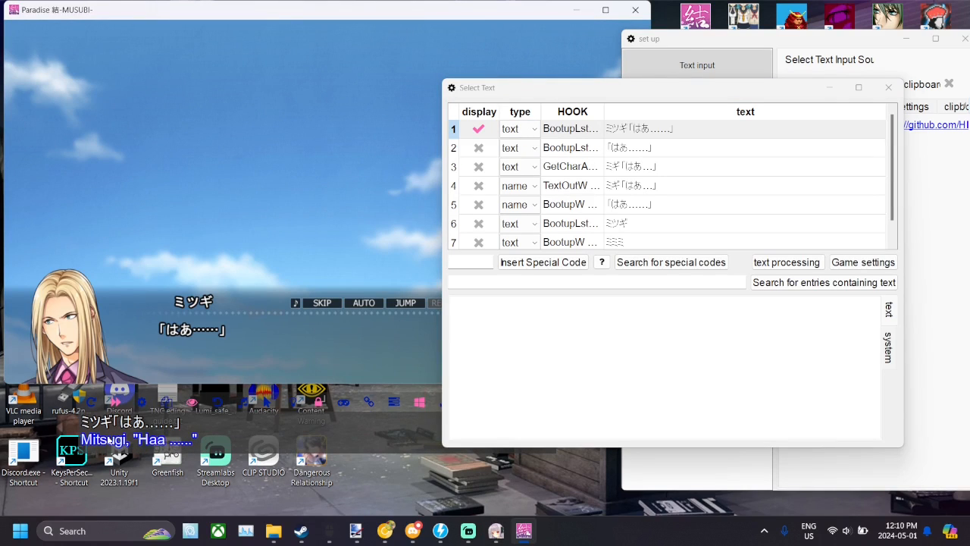
- Try displaying the second hook's text alongside the first
scroll(520, 243, down, 1)
scroll(523, 244, up, 1)
click(479, 146)
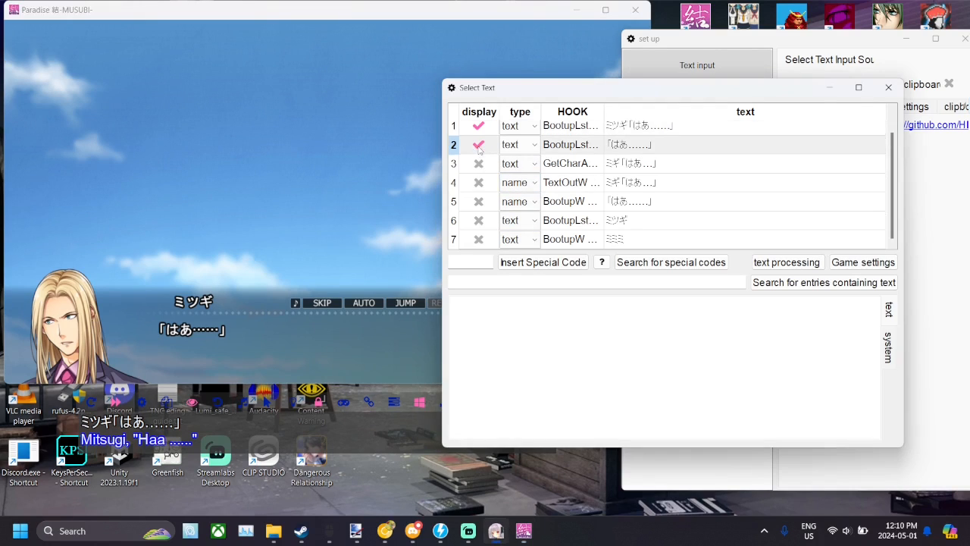
click(480, 144)
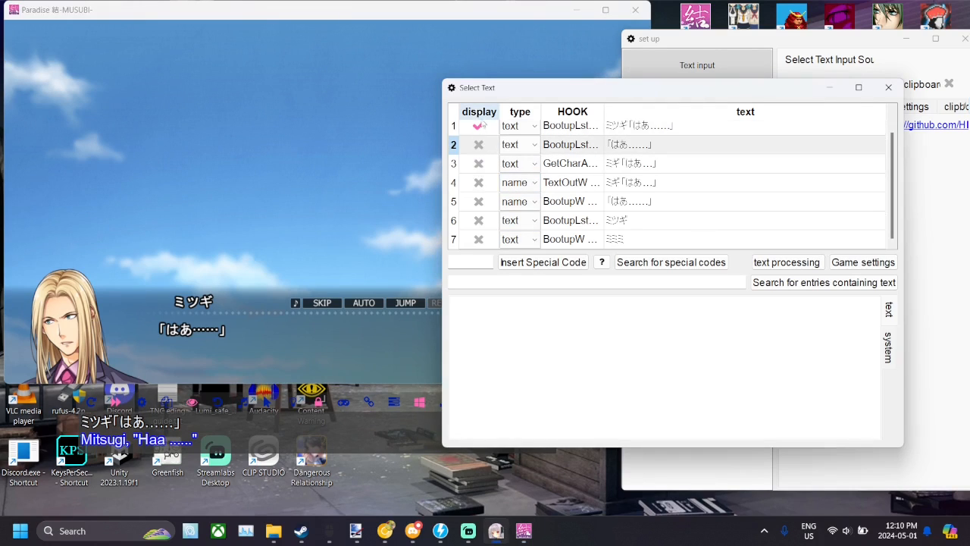
scroll(648, 124, up, 1)
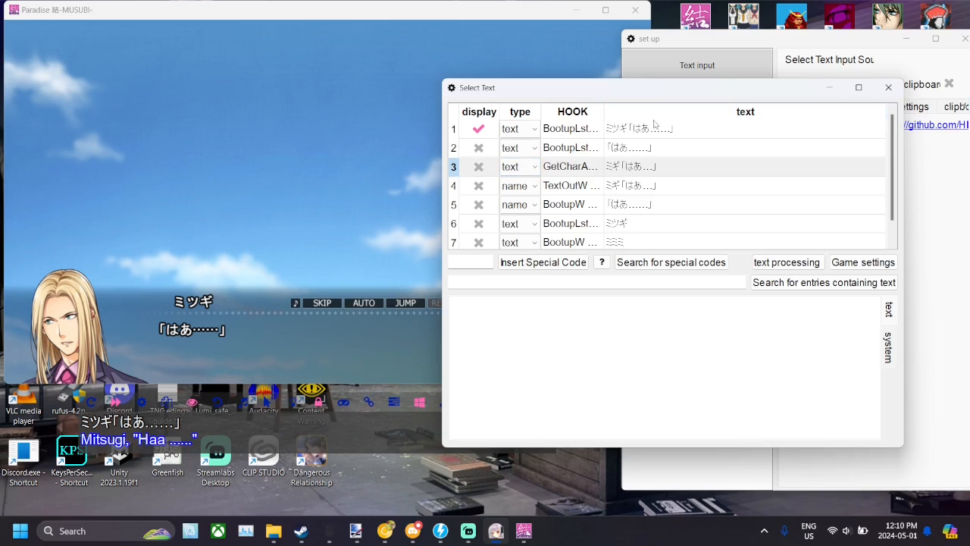
- View the first hook's captured text history and advance the game one more line to compare it with the overlay translation
click(618, 145)
click(620, 130)
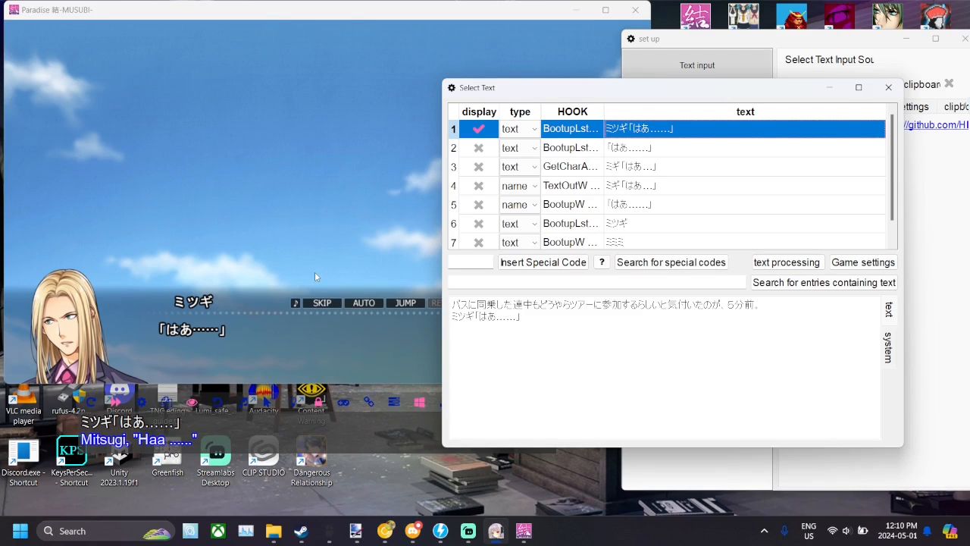
click(350, 210)
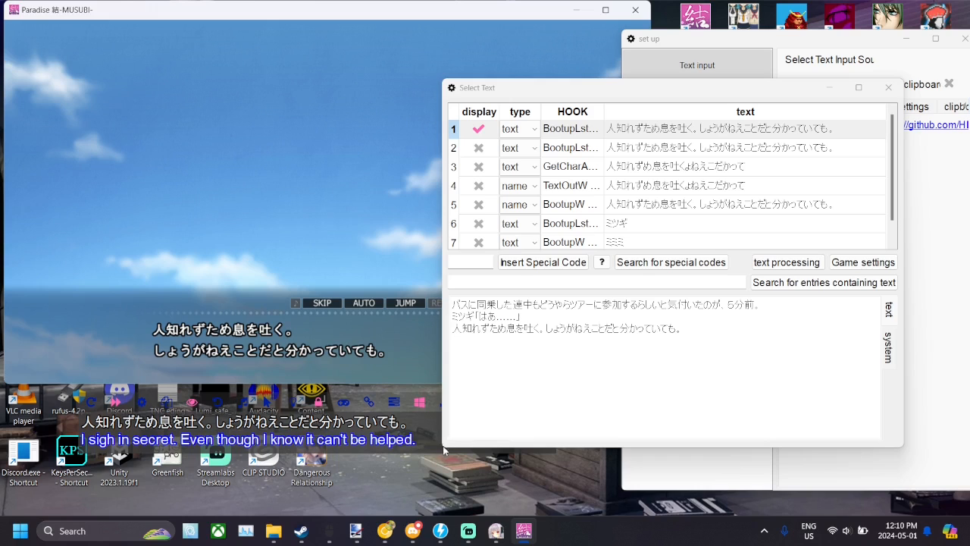
- Shorten the hook selection window, move it over the game, and widen the settings window so its options are readable
drag(449, 445, 500, 418)
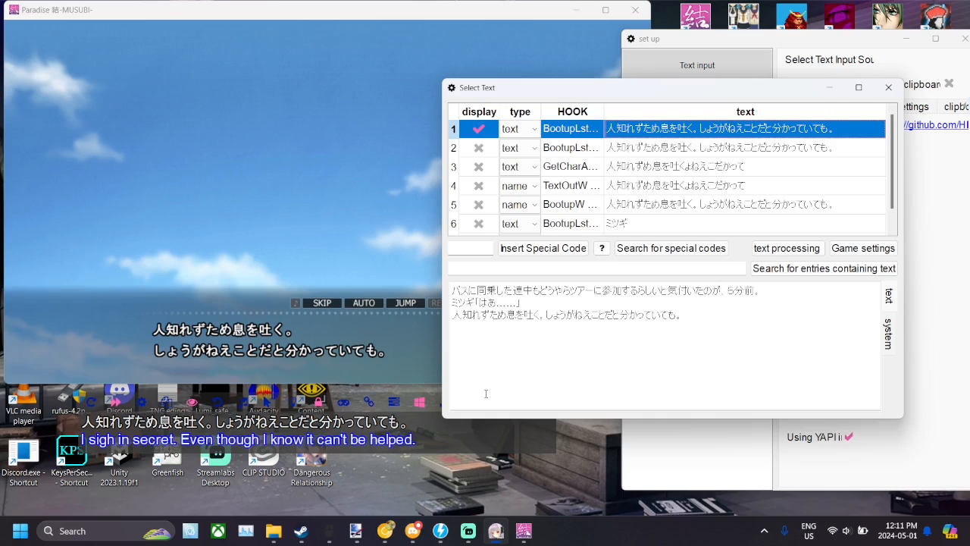
drag(719, 95, 601, 104)
drag(488, 87, 311, 98)
drag(621, 112, 402, 138)
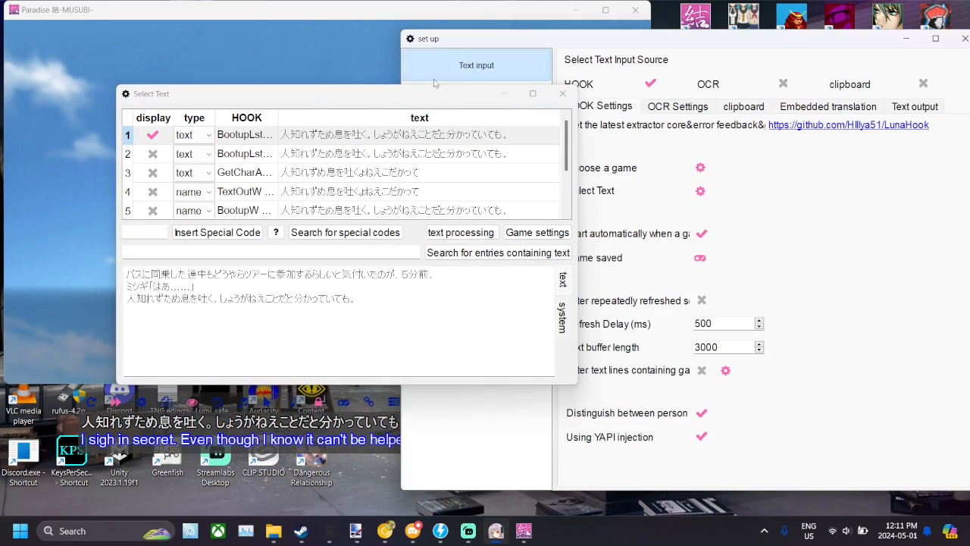
drag(425, 101, 256, 105)
- Review the Translation Settings categories from online translation through Pre translation, returning to the online engine list with DeepLX
click(476, 96)
click(633, 128)
click(666, 130)
click(726, 131)
click(859, 129)
click(949, 128)
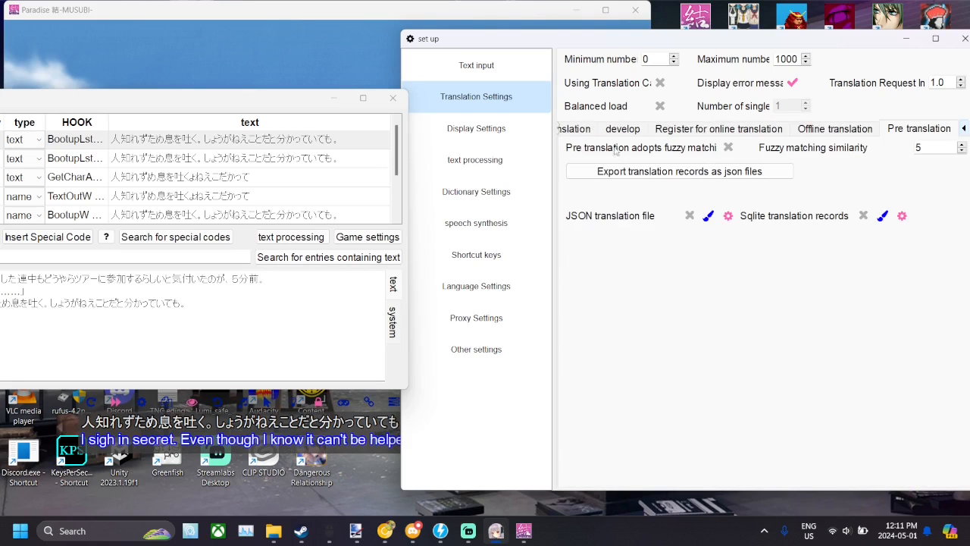
click(584, 129)
click(610, 258)
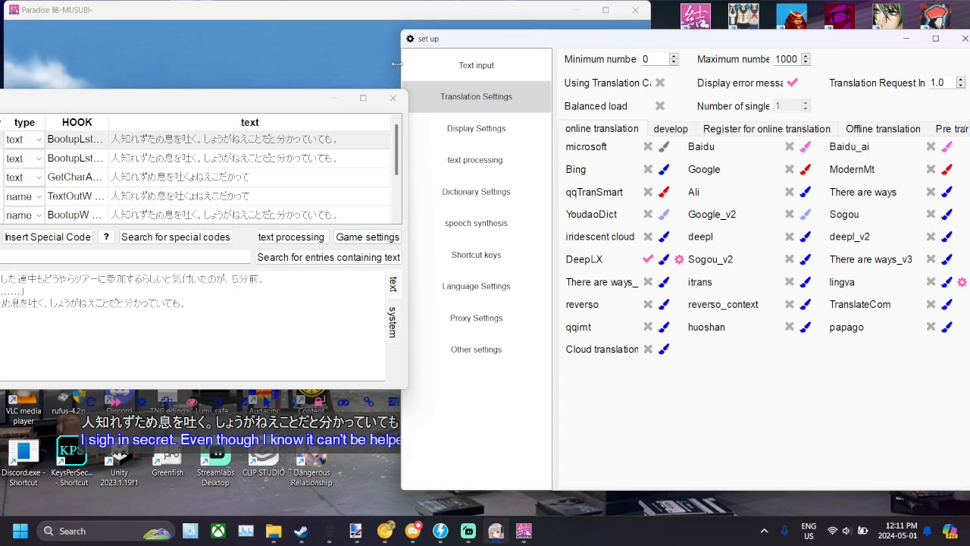
- View the Offline translation engines and rearrange the settings and hook selection windows so the game text and overlay are uncovered
drag(395, 64, 704, 64)
drag(261, 99, 491, 117)
drag(704, 131, 269, 175)
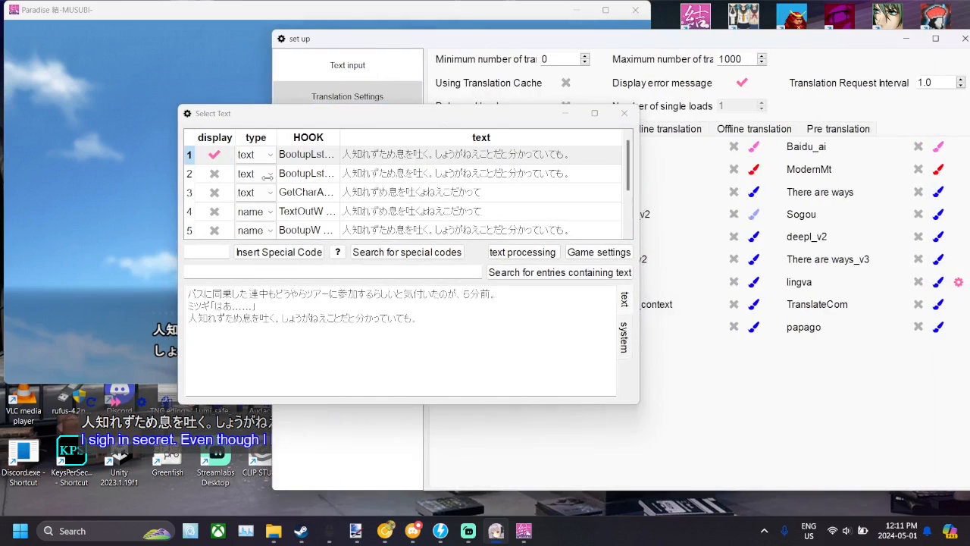
click(766, 131)
click(463, 125)
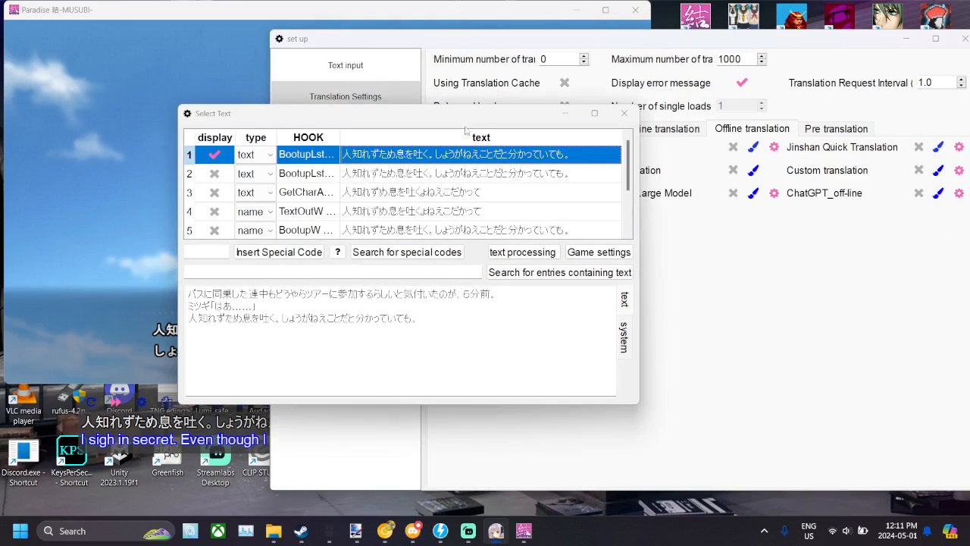
click(848, 176)
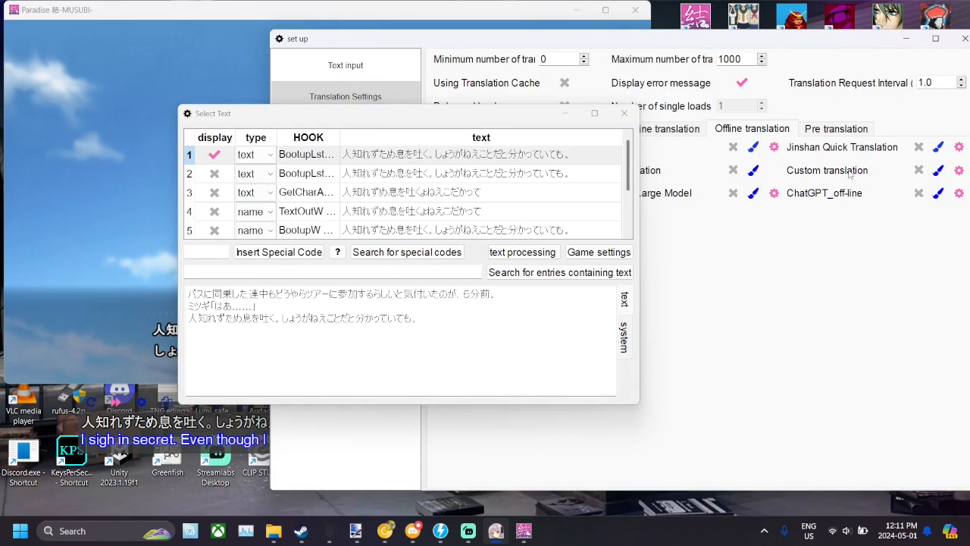
drag(547, 114, 764, 212)
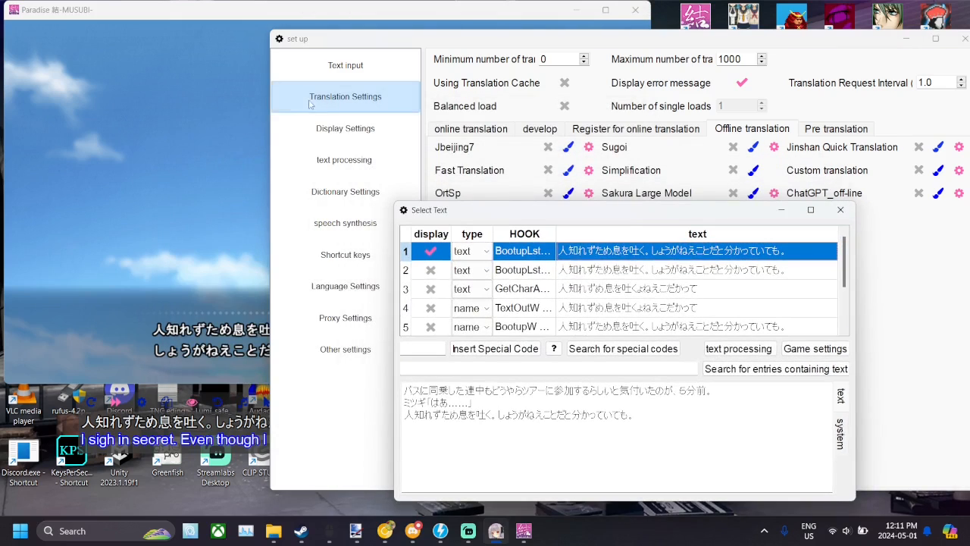
drag(269, 122, 595, 147)
drag(532, 219, 590, 23)
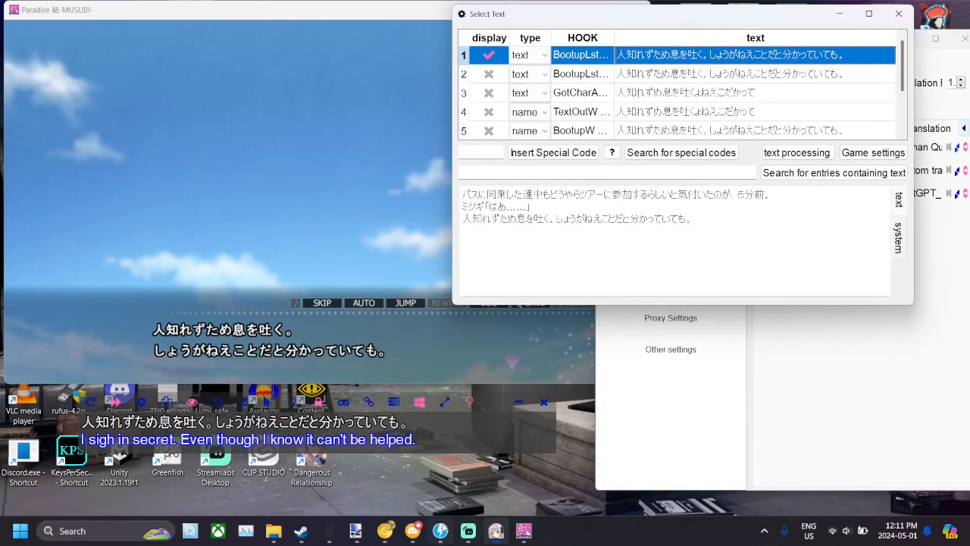
- Switch to Streamlabs Desktop, minimize the hook selection and settings windows, and close the translator
click(468, 530)
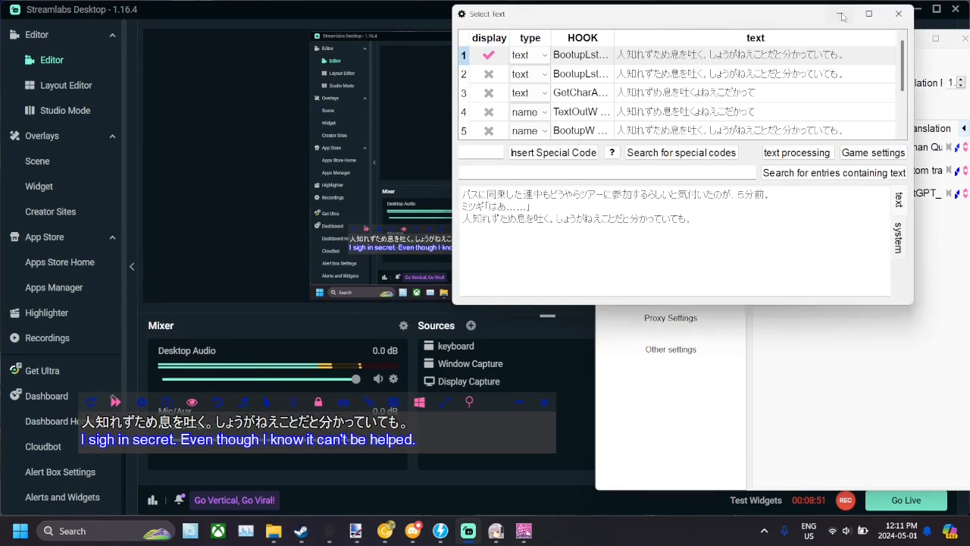
click(841, 15)
click(903, 39)
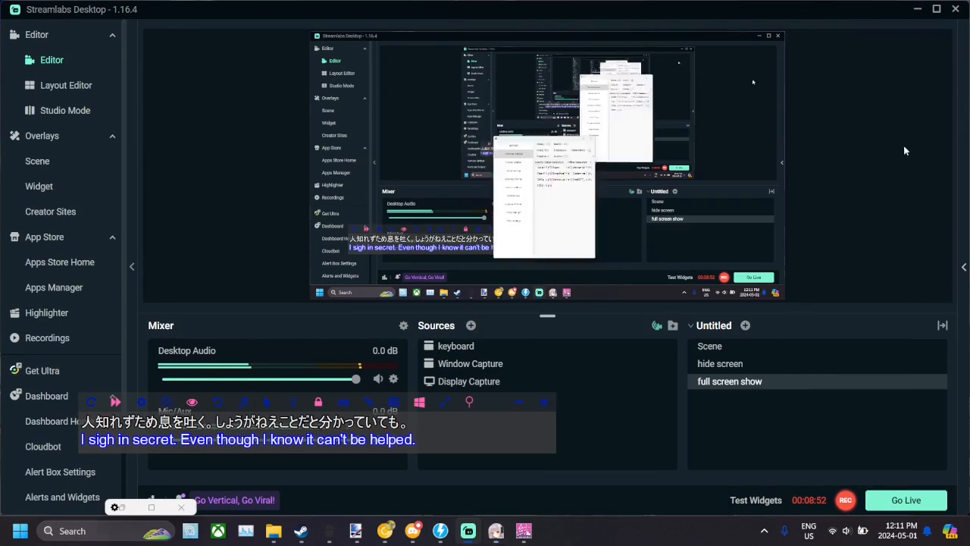
click(538, 403)
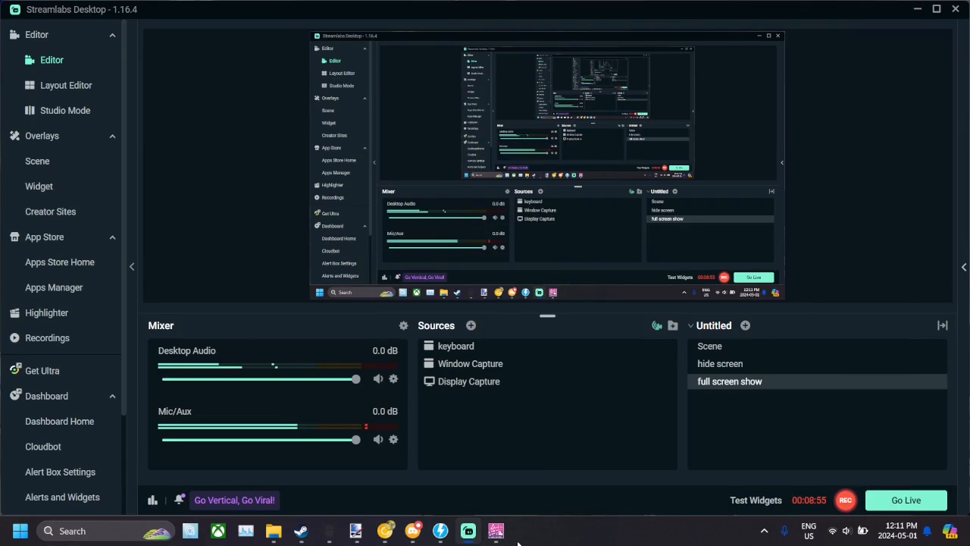
- Close the Paradise 結-MUSUBI- game and return to Streamlabs Desktop
click(496, 530)
click(635, 9)
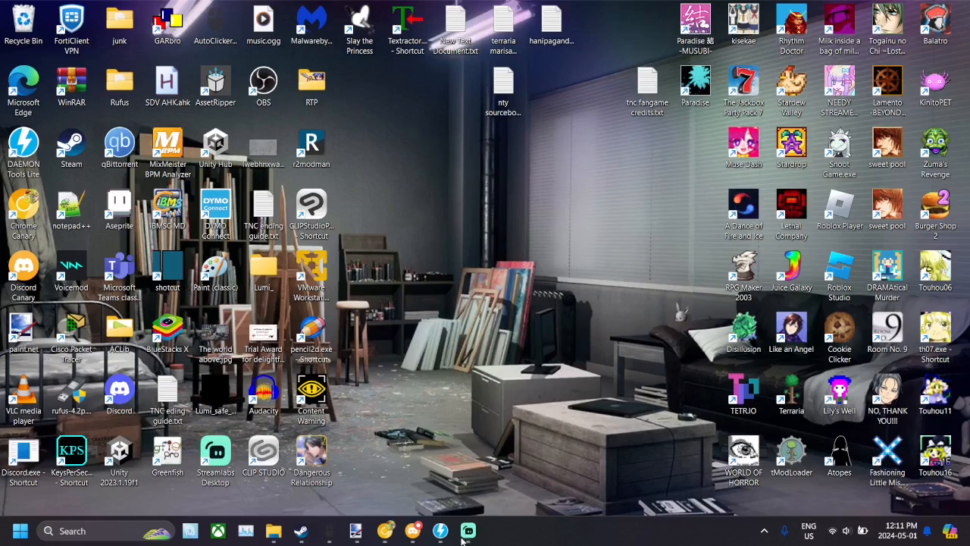
click(468, 530)
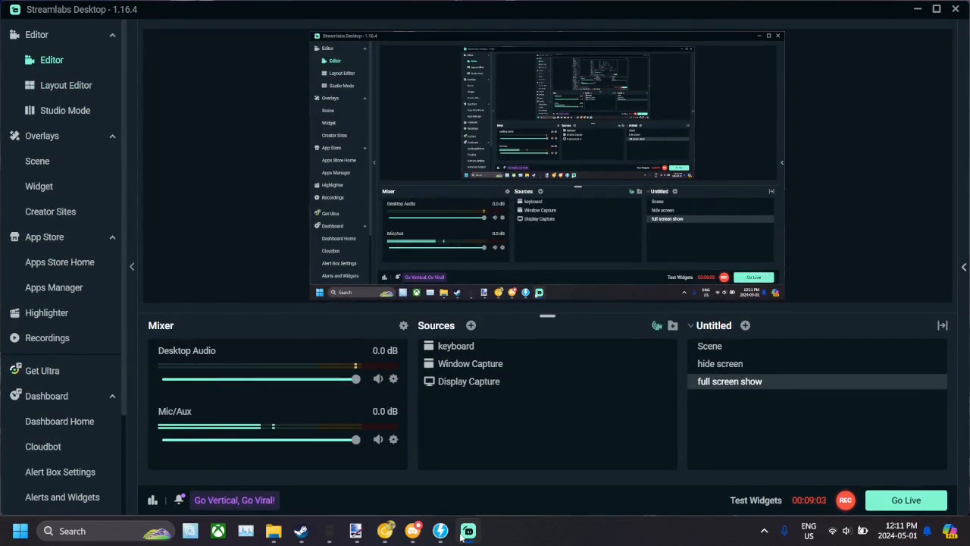